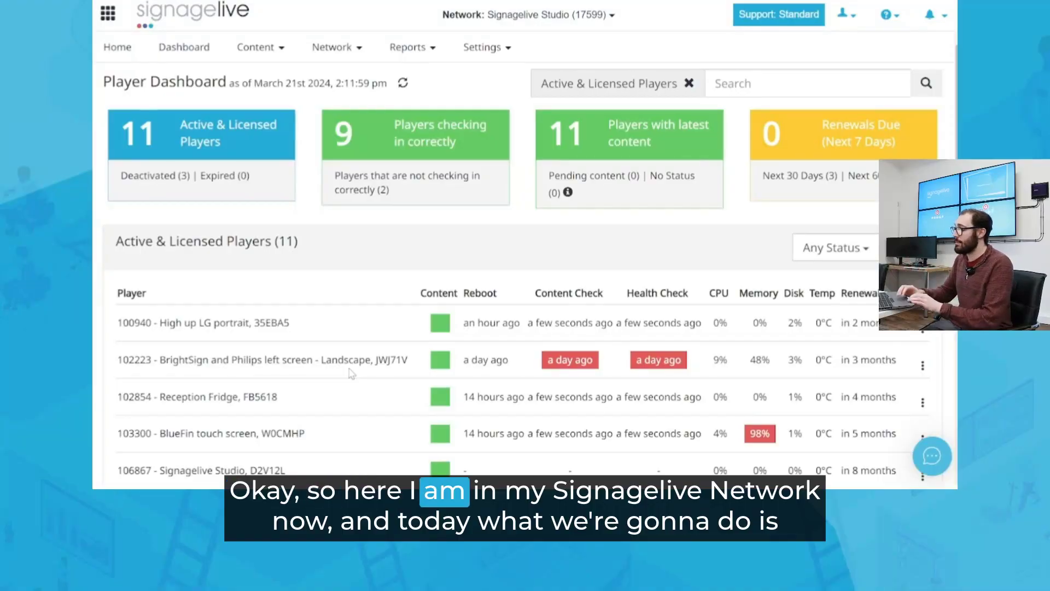
# Go to Settings > Users to list the network's users and their roles.
pyautogui.scroll(-3, 503, 274)
pyautogui.scroll(-2, 503, 273)
pyautogui.scroll(5, 503, 273)
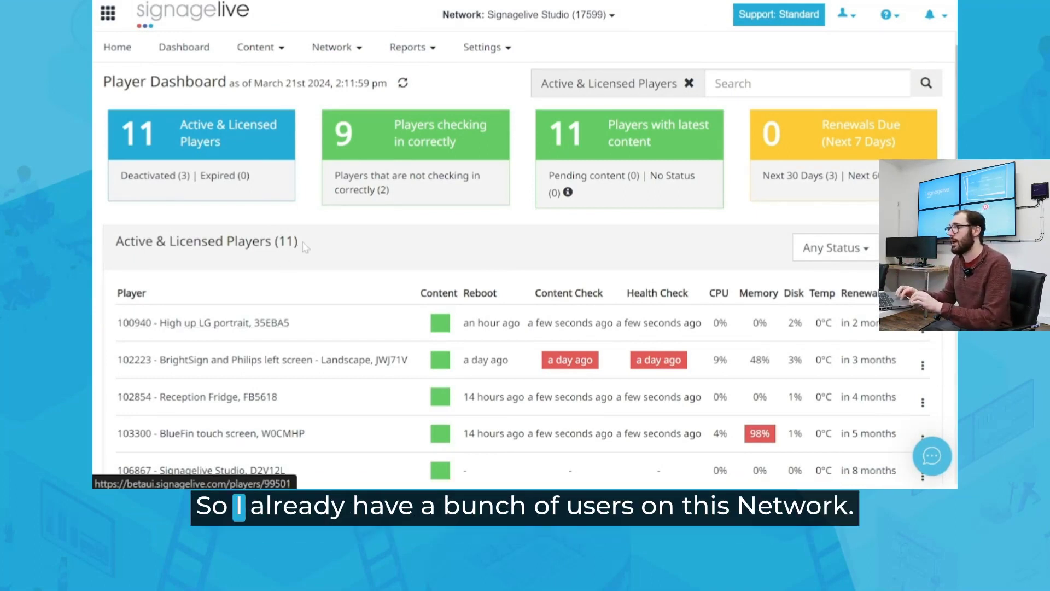
pyautogui.click(482, 47)
pyautogui.click(474, 94)
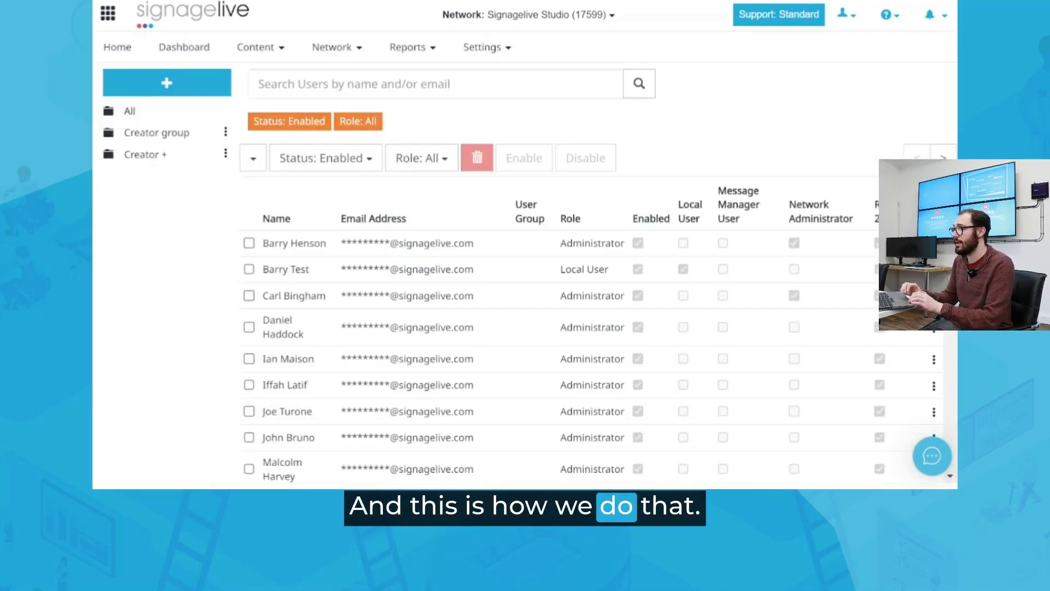
# Open the test user's details and make them a Local User.
pyautogui.scroll(-5, 448, 237)
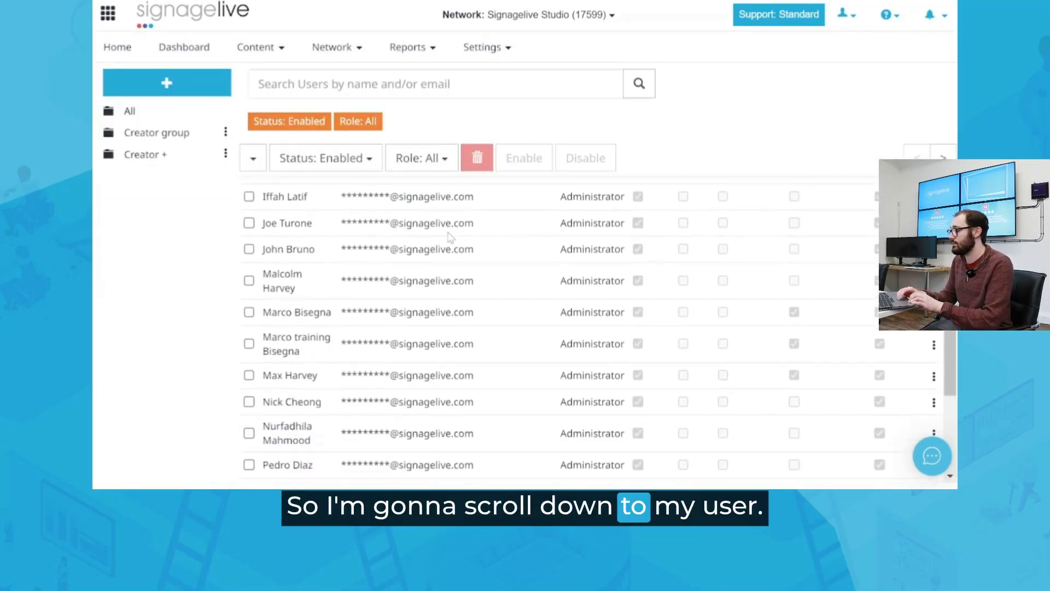
pyautogui.scroll(-3, 448, 236)
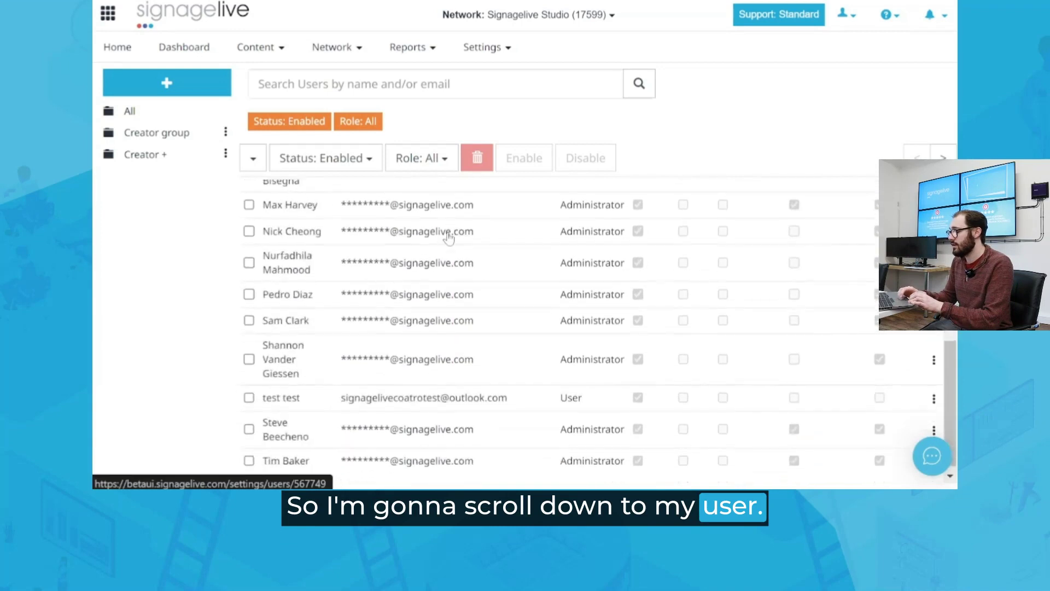
pyautogui.click(377, 391)
pyautogui.scroll(-3, 284, 266)
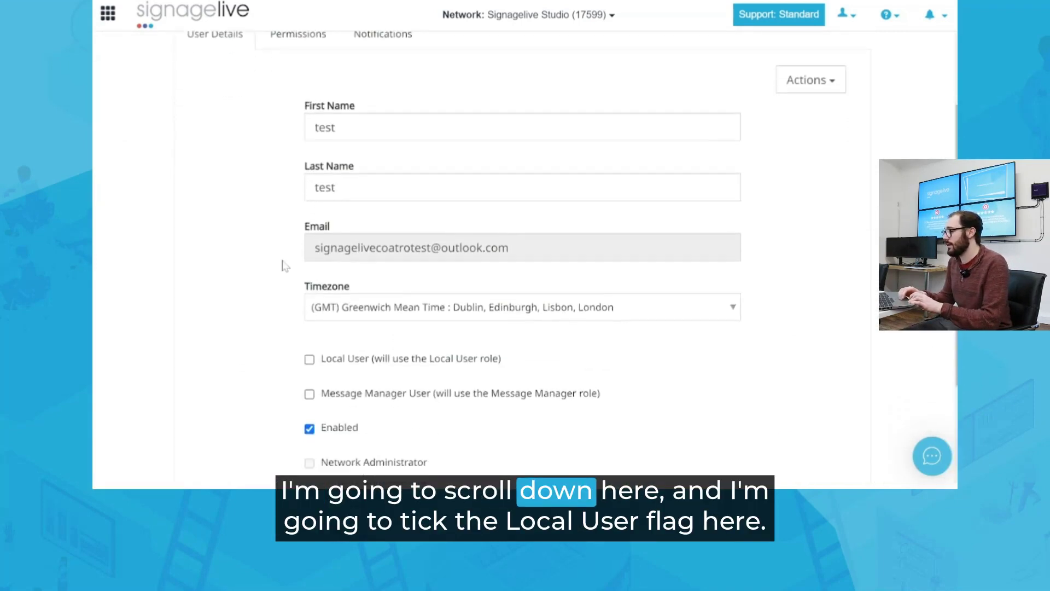
pyautogui.scroll(-1, 283, 266)
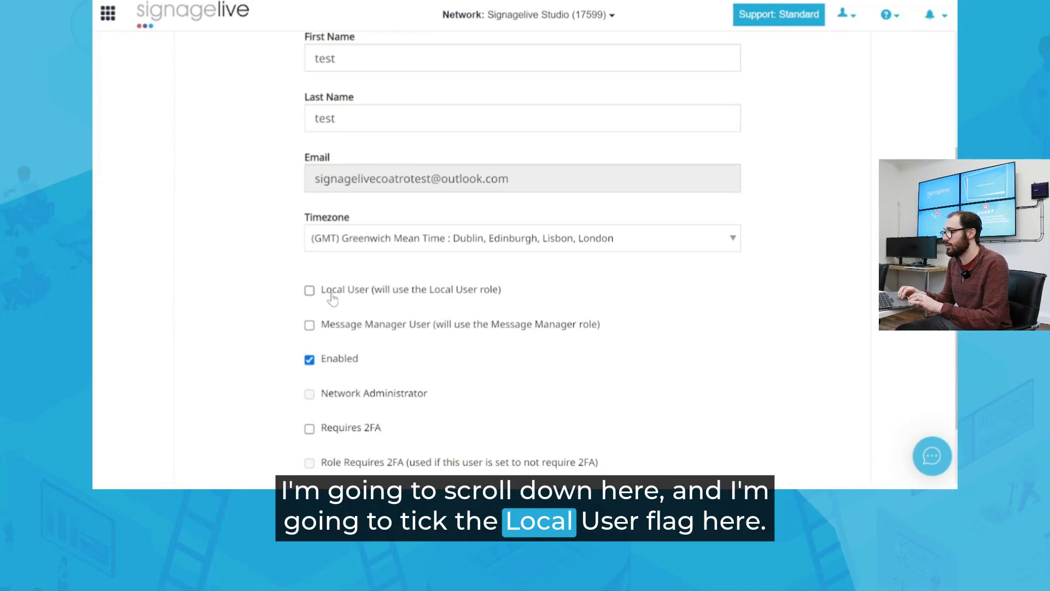
pyautogui.click(333, 297)
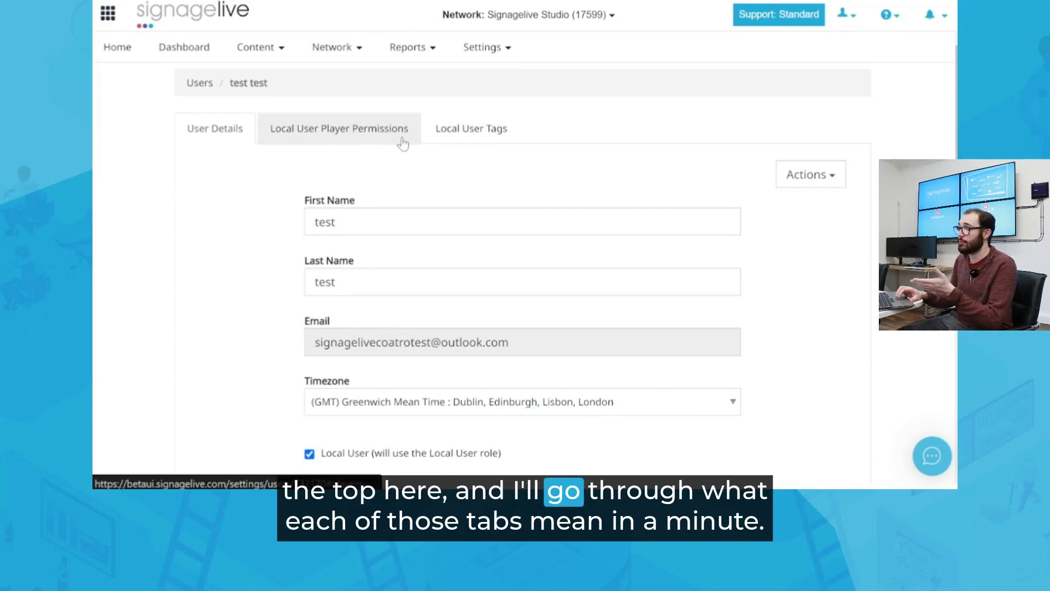
# Leave the upload folder empty and save the user's updated details.
pyautogui.scroll(-2, 402, 143)
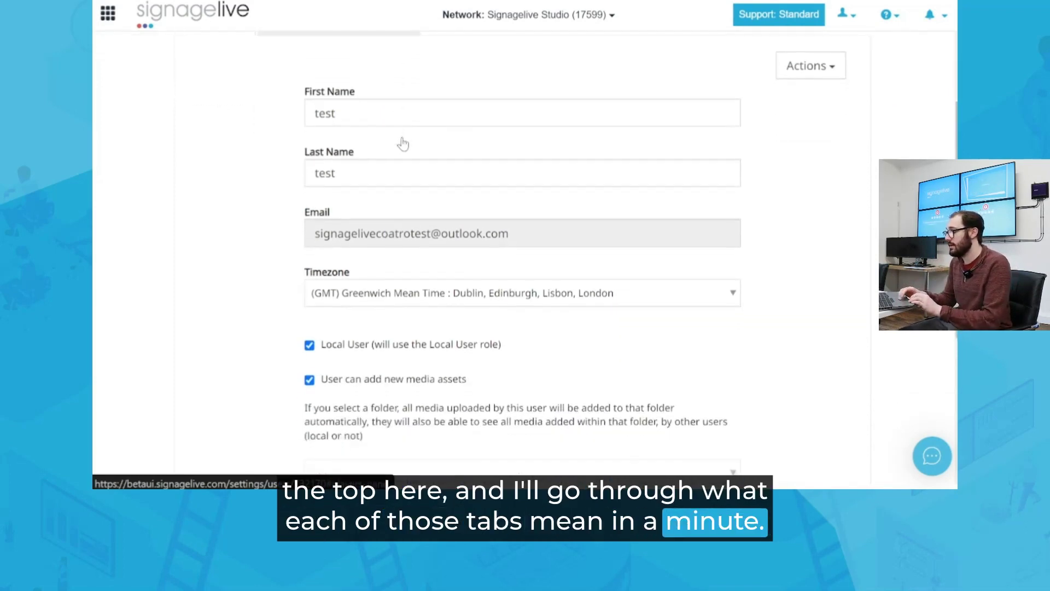
pyautogui.scroll(-4, 402, 143)
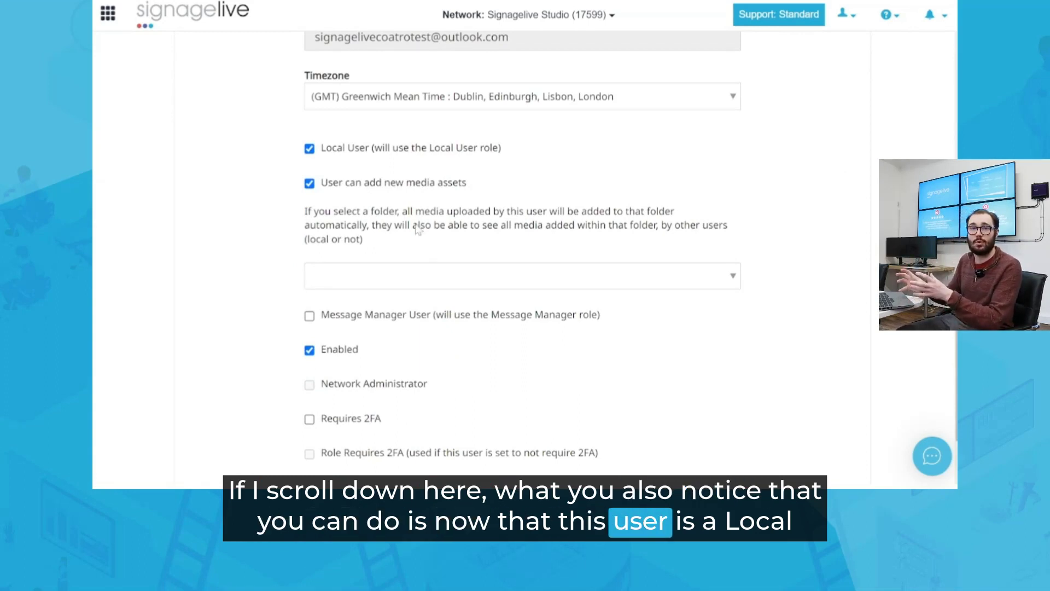
pyautogui.click(403, 285)
pyautogui.click(370, 284)
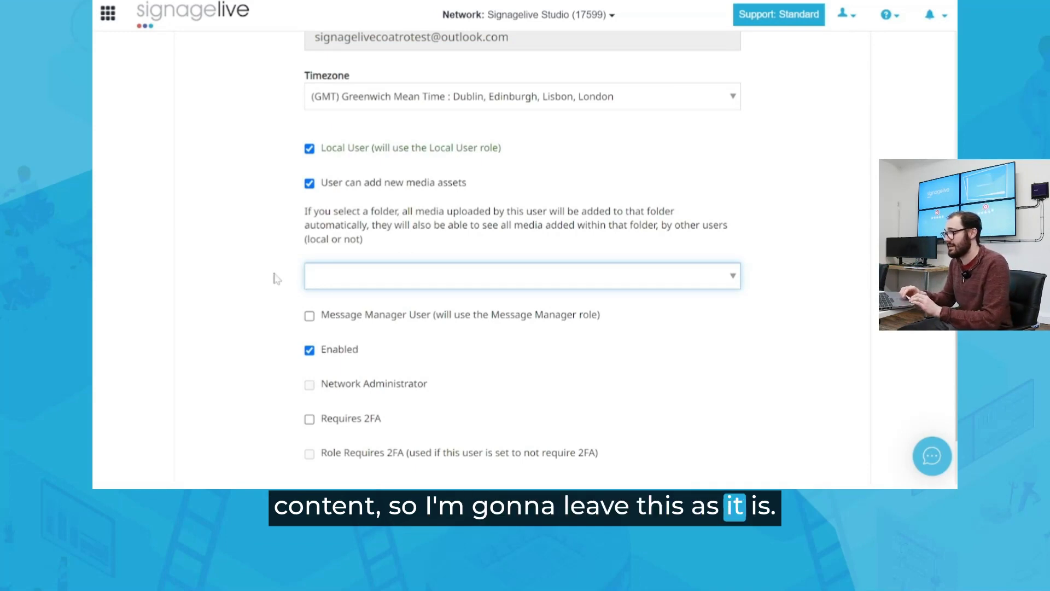
pyautogui.scroll(-2, 276, 278)
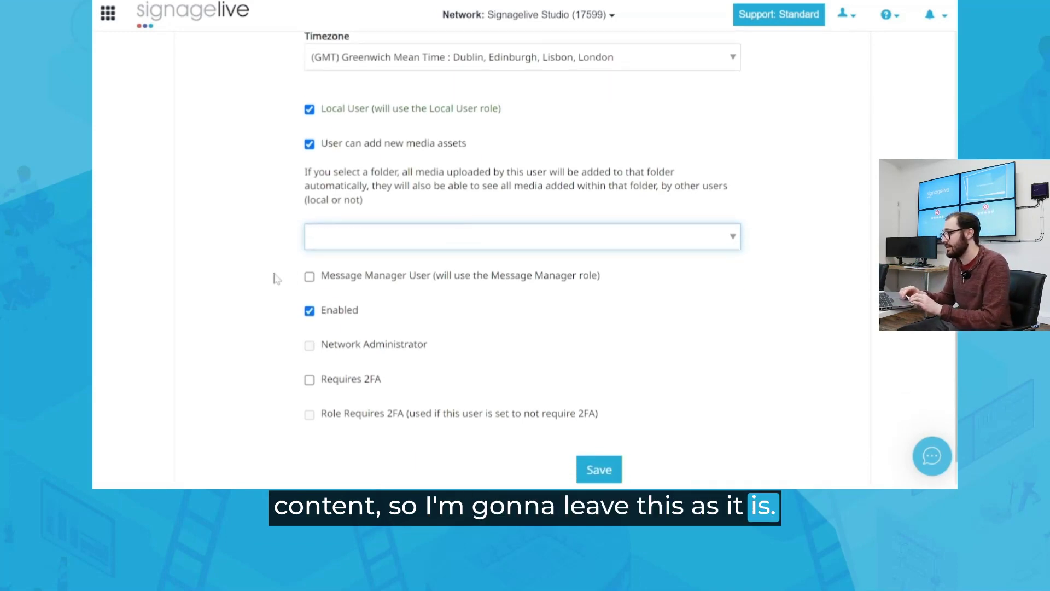
pyautogui.click(599, 454)
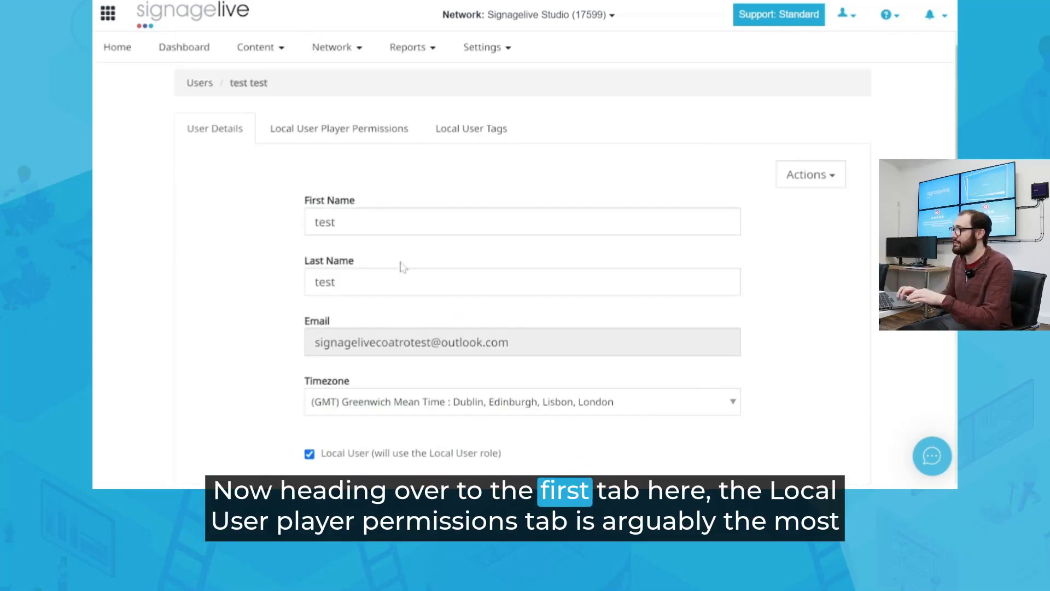
# Add a Local User player permission for player 100940 - High up LG portrait.
pyautogui.click(316, 128)
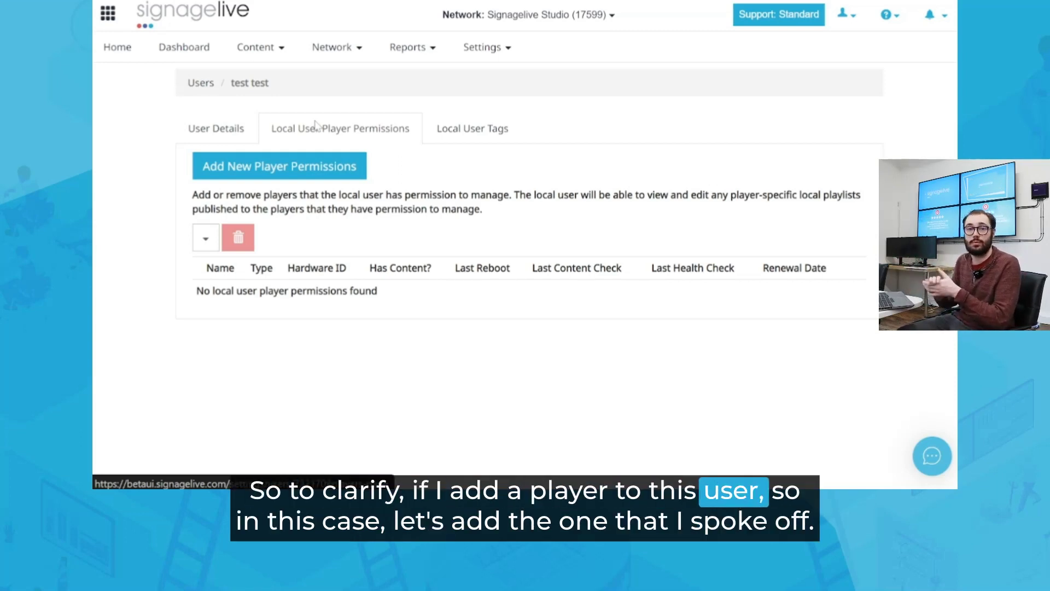
pyautogui.click(250, 175)
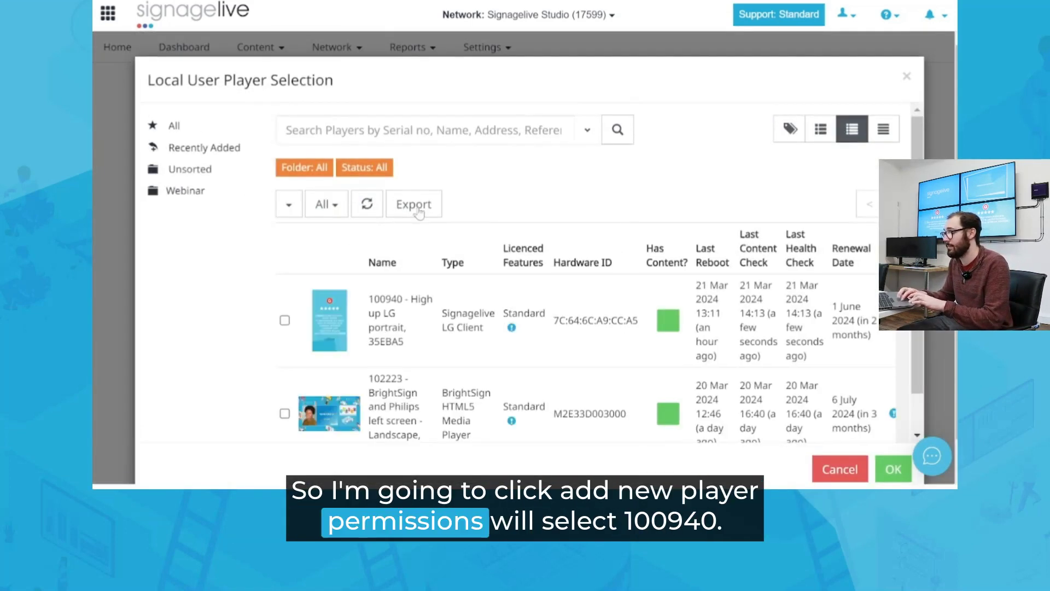
pyautogui.click(370, 319)
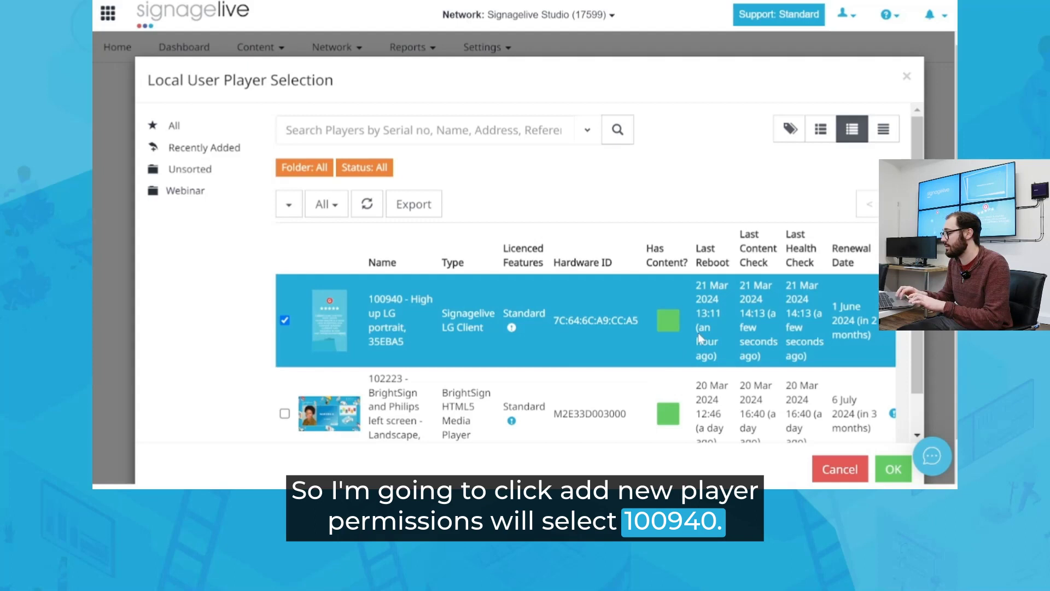
pyautogui.click(894, 469)
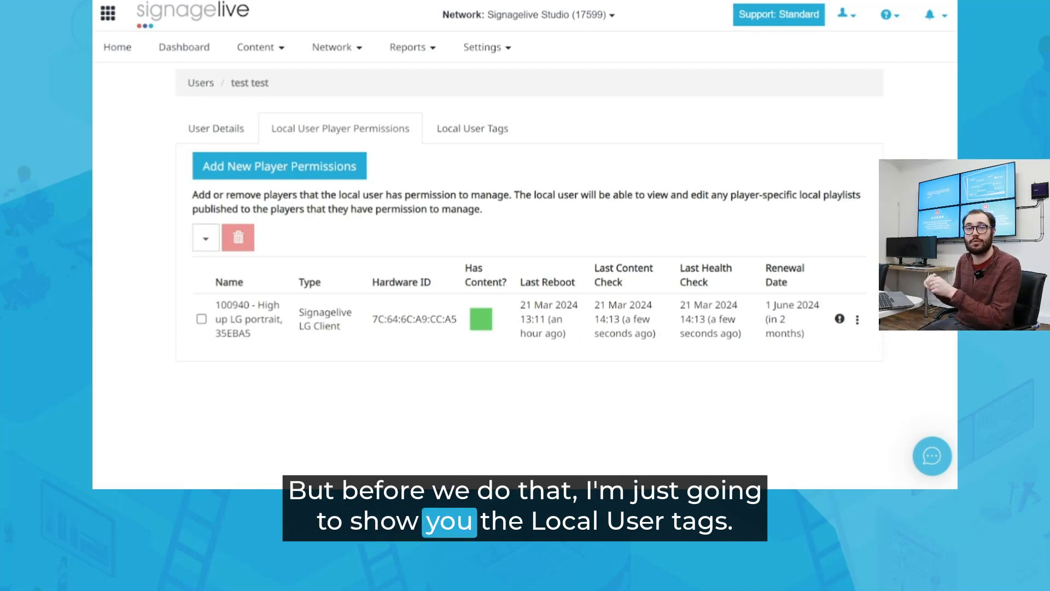
# Add a 'local' Local User tag, remove it again, and return to User Details.
pyautogui.click(458, 132)
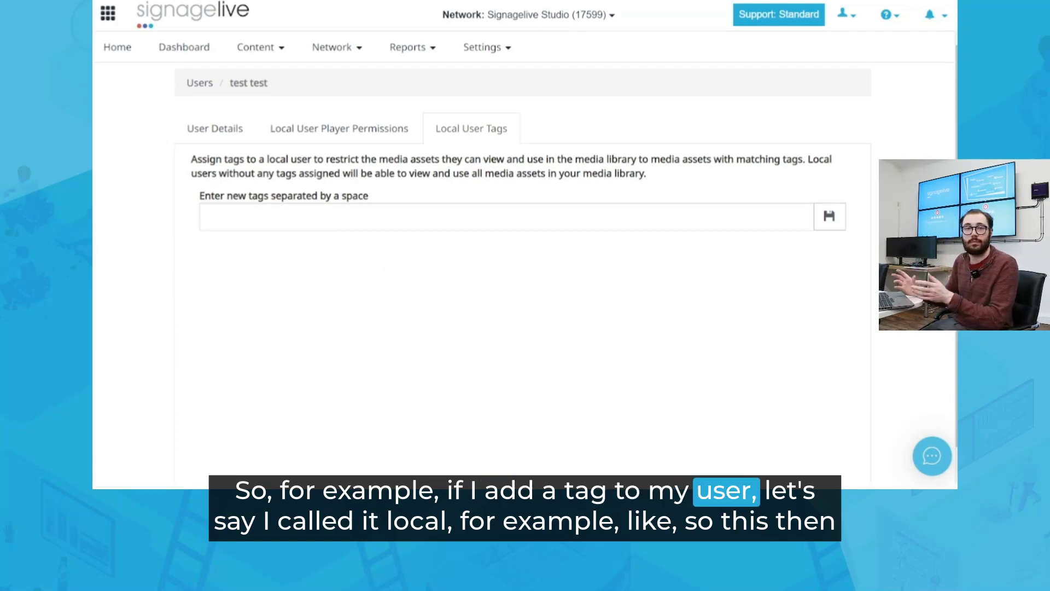
pyautogui.click(210, 216)
pyautogui.write('local')
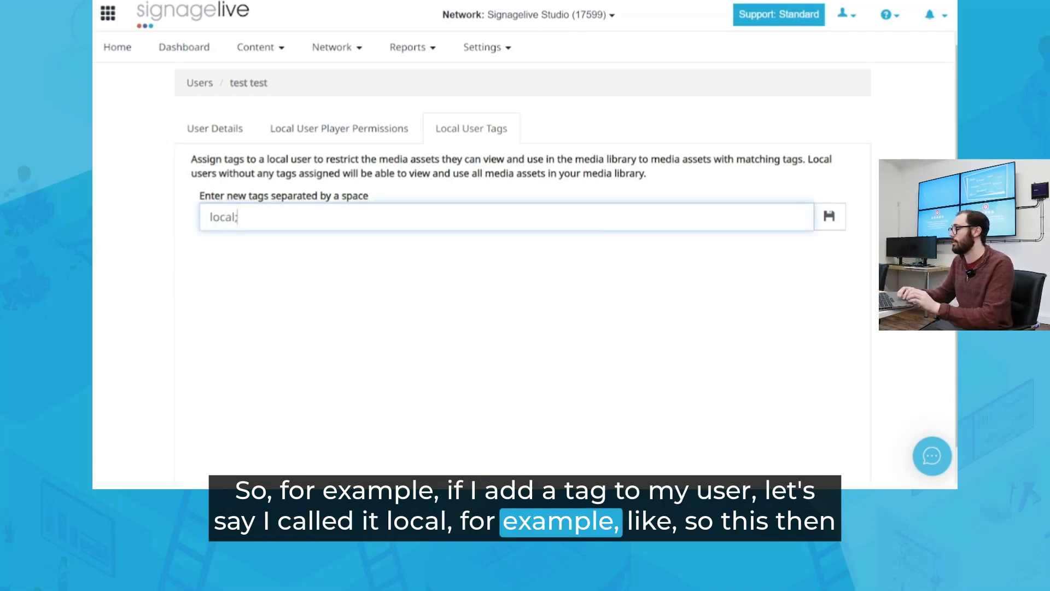
pyautogui.press('Return')
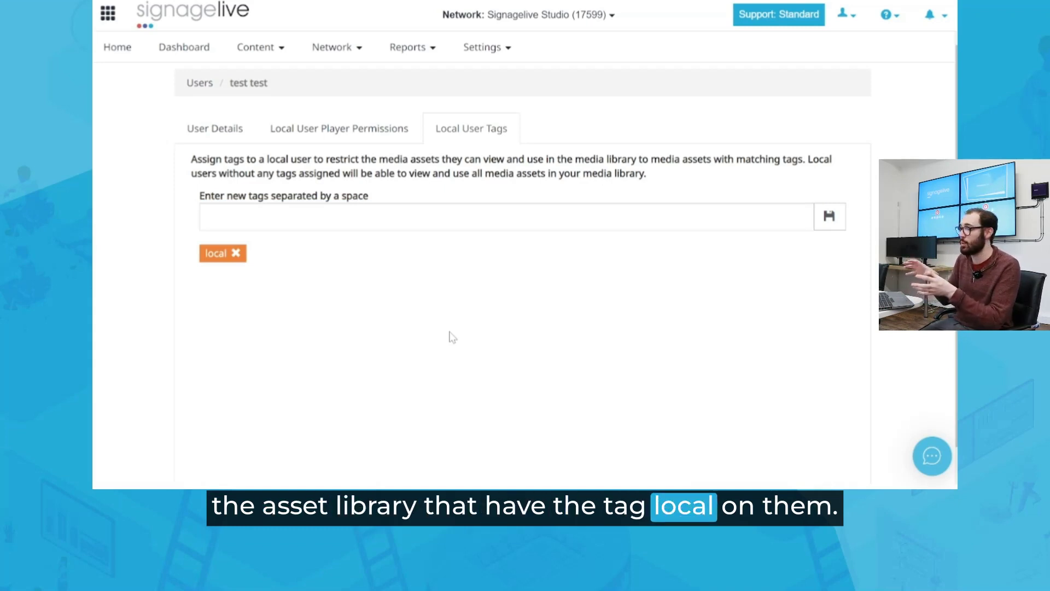
pyautogui.click(236, 254)
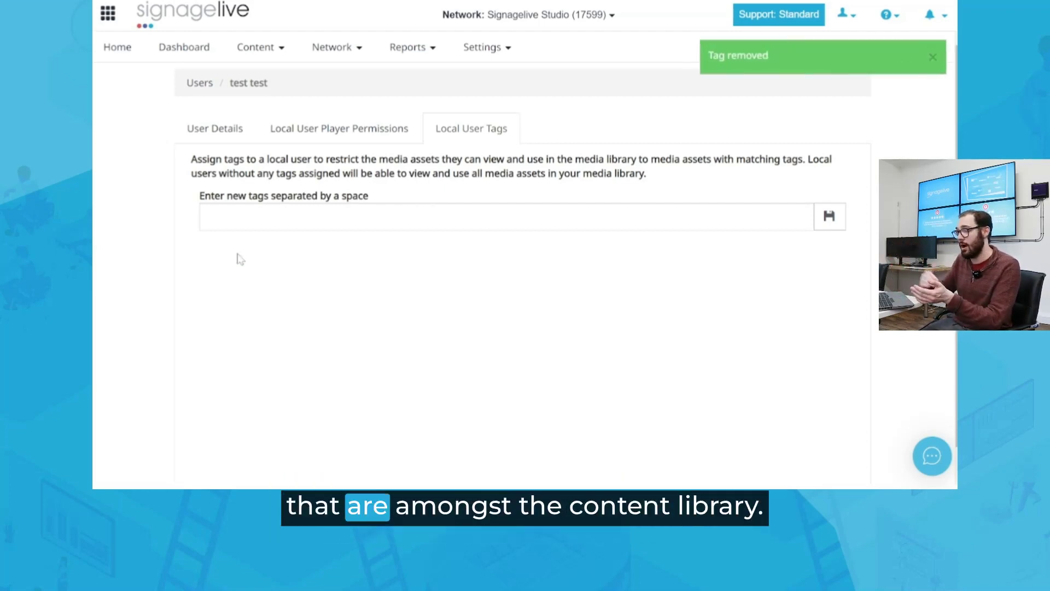
pyautogui.click(226, 136)
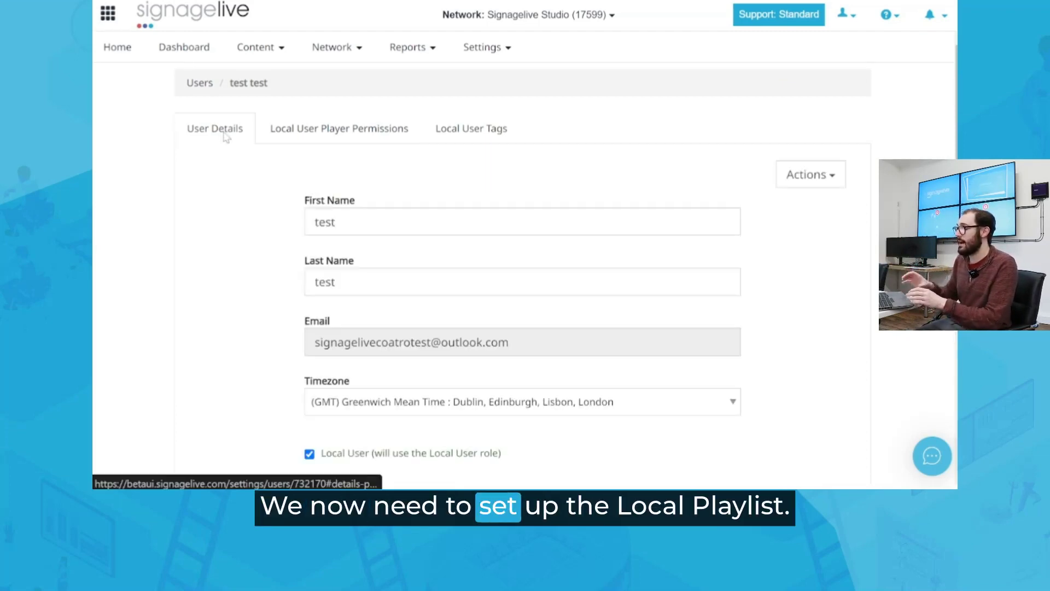
# In Content > Playlists > Create/Edit, drag Localised playlist from Control Assets into the playlist.
pyautogui.click(257, 50)
pyautogui.moveTo(260, 76)
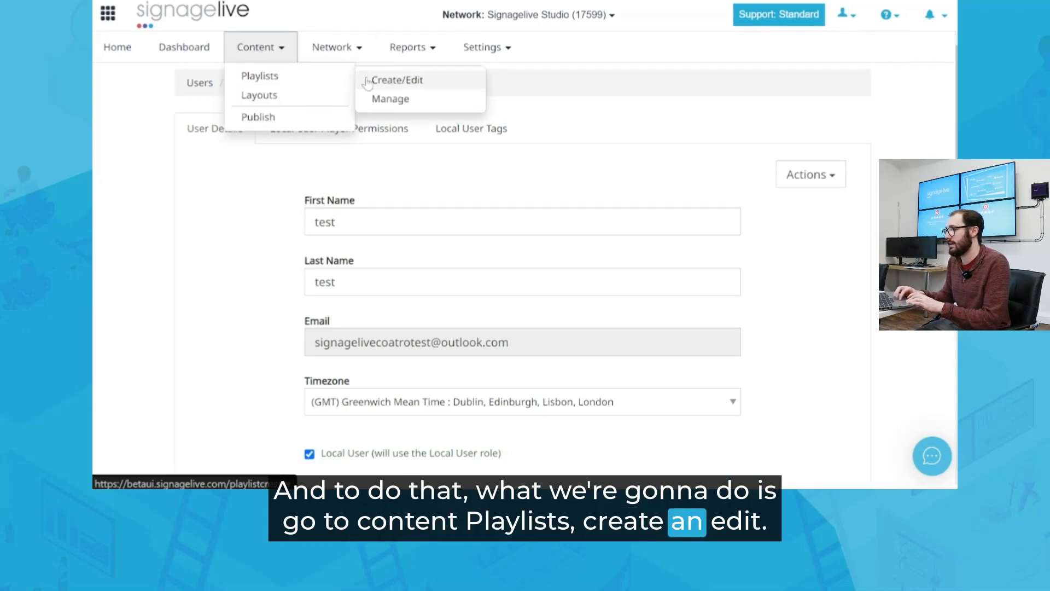
pyautogui.click(386, 81)
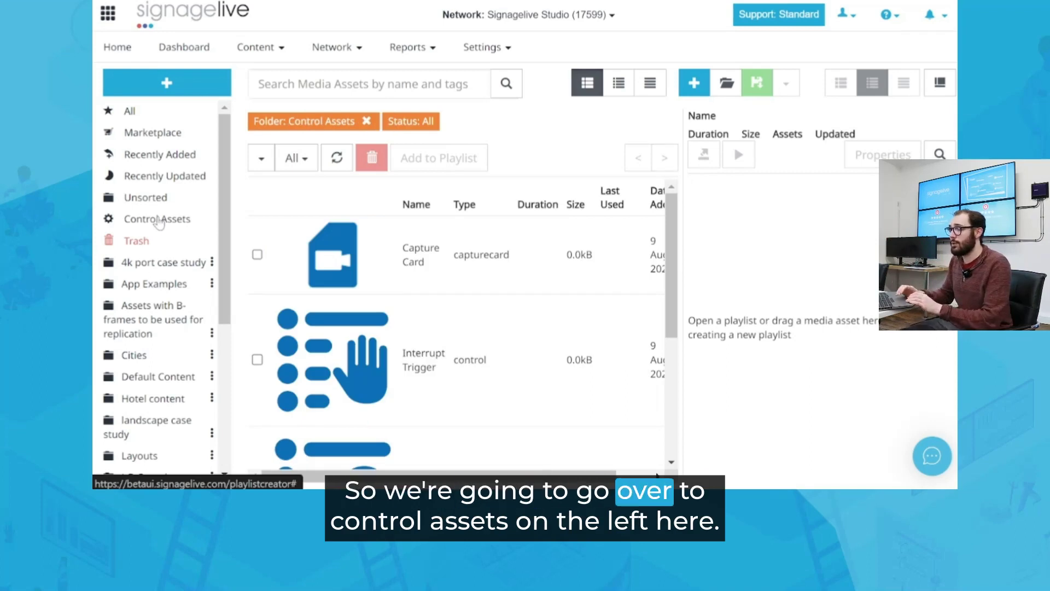
pyautogui.click(165, 219)
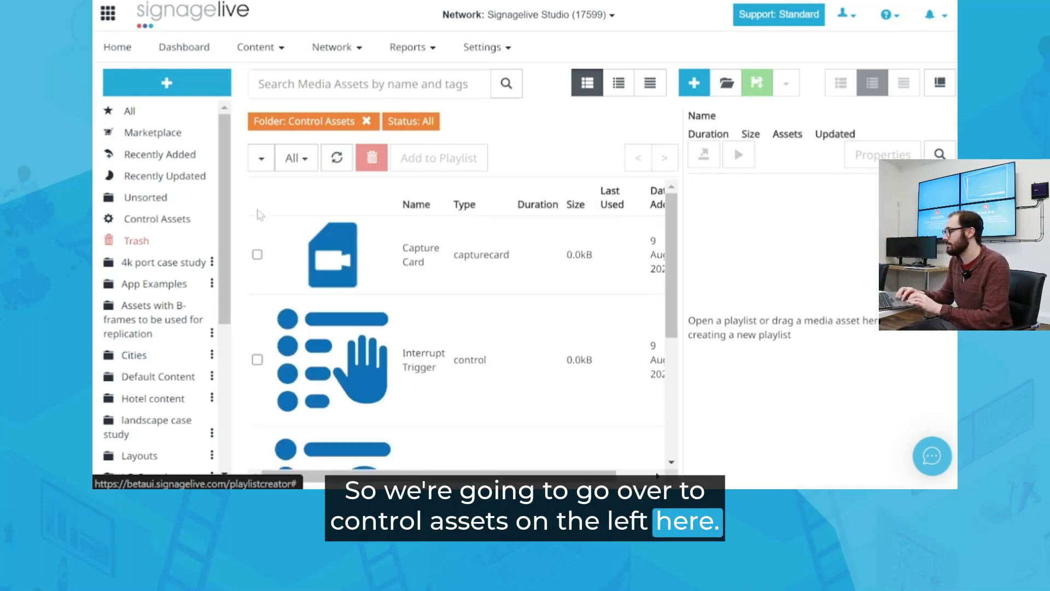
pyautogui.scroll(-5, 370, 257)
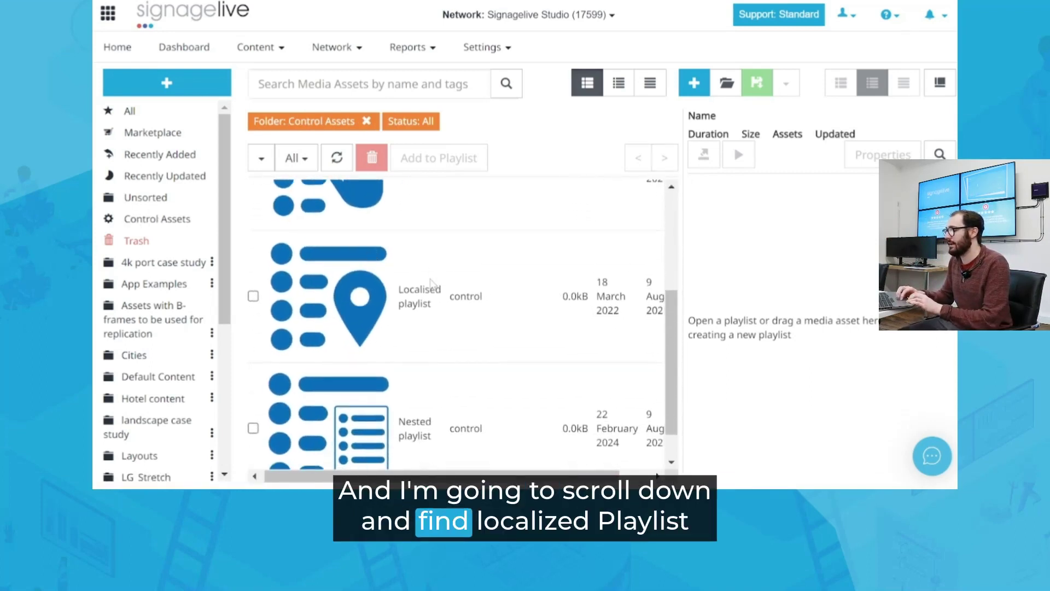
pyautogui.moveTo(431, 283); pyautogui.dragTo(818, 239)
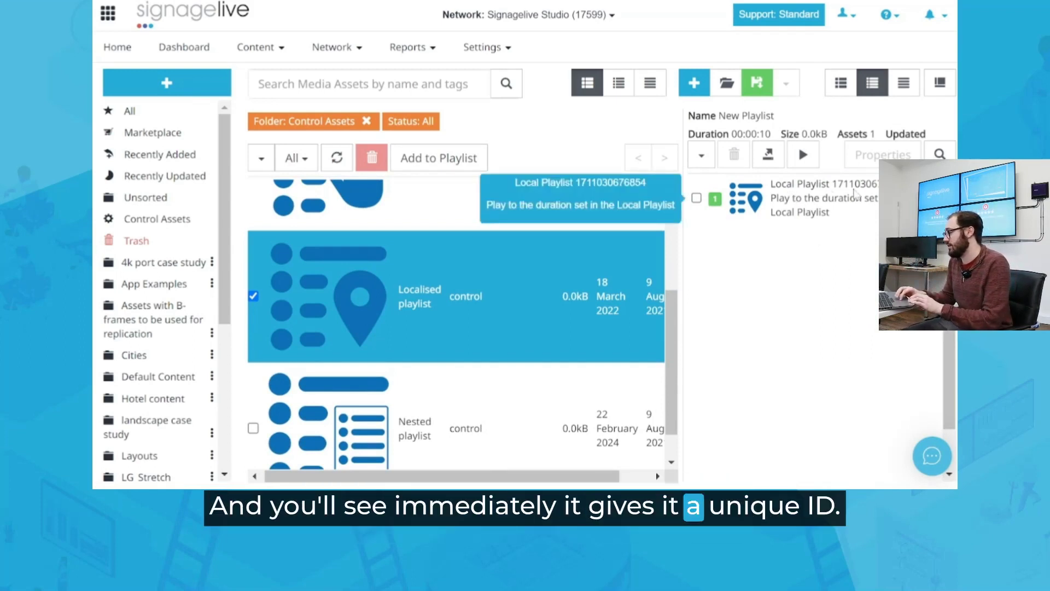
# Rename the Local Playlist item to 'Joe Local Playlist Test', keeping all assets taken.
pyautogui.doubleClick(790, 198)
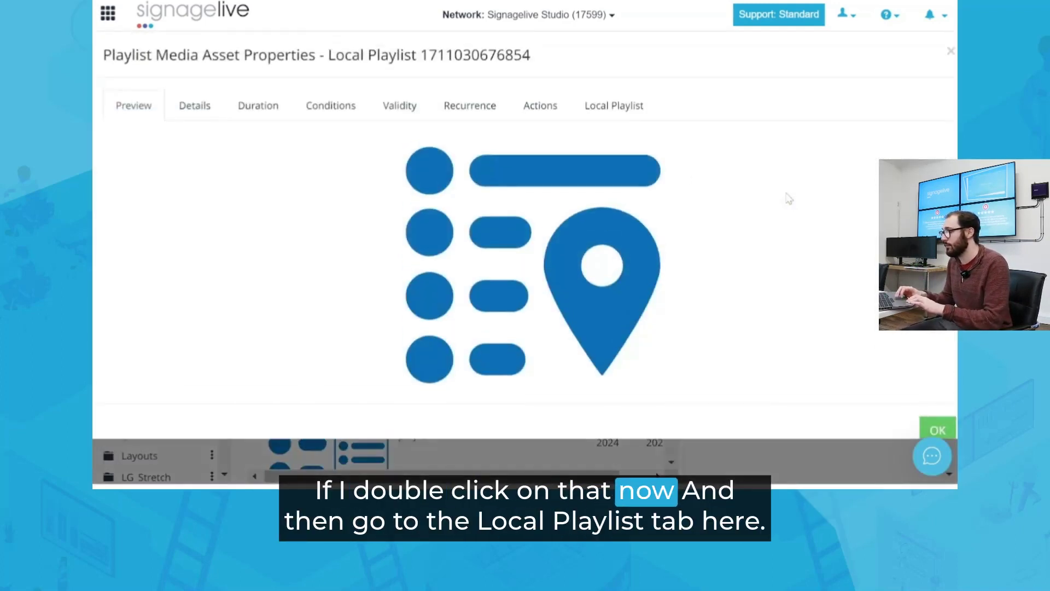
pyautogui.click(604, 105)
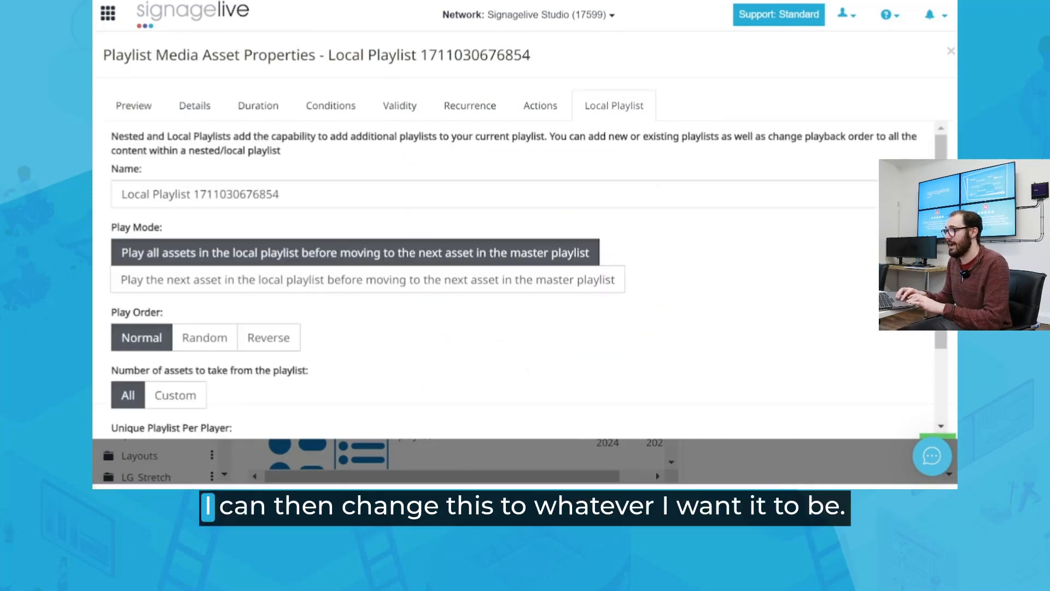
pyautogui.tripleClick(273, 195)
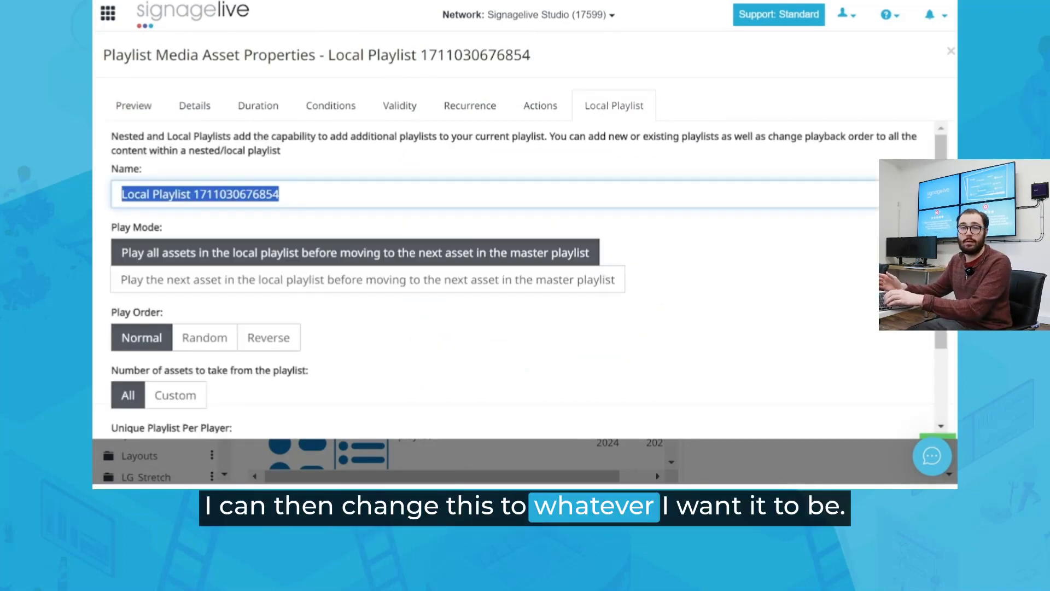
pyautogui.write('Joe Local Play')
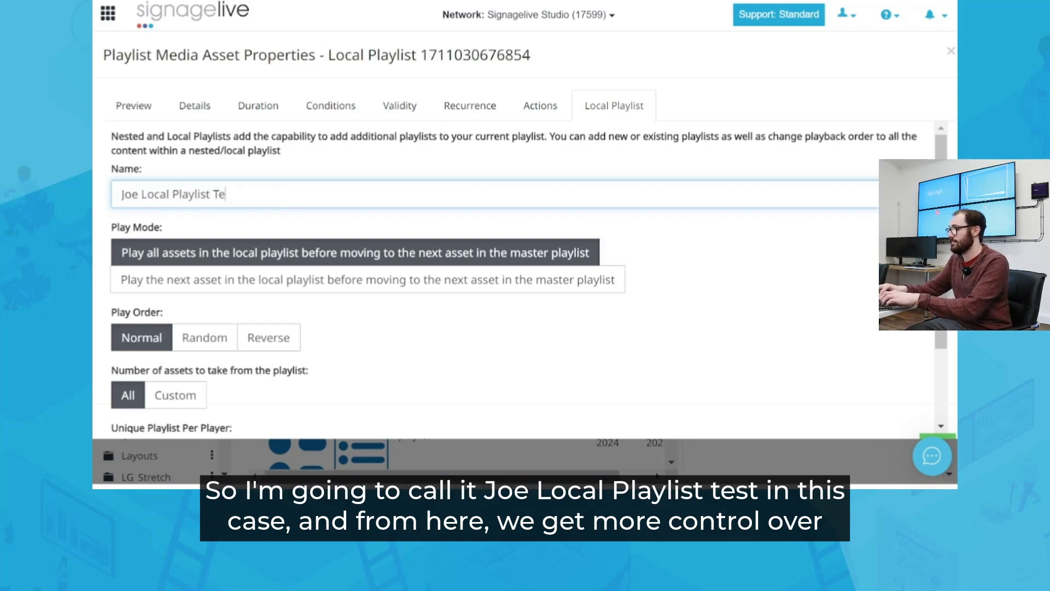
pyautogui.scroll(-2, 241, 303)
pyautogui.scroll(2, 241, 303)
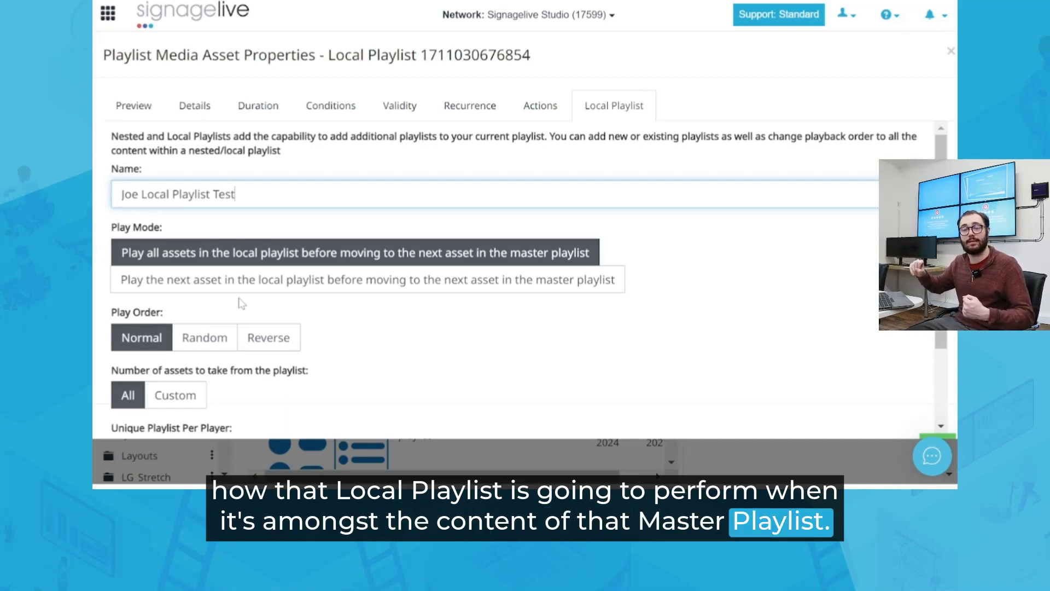
pyautogui.scroll(-1, 241, 303)
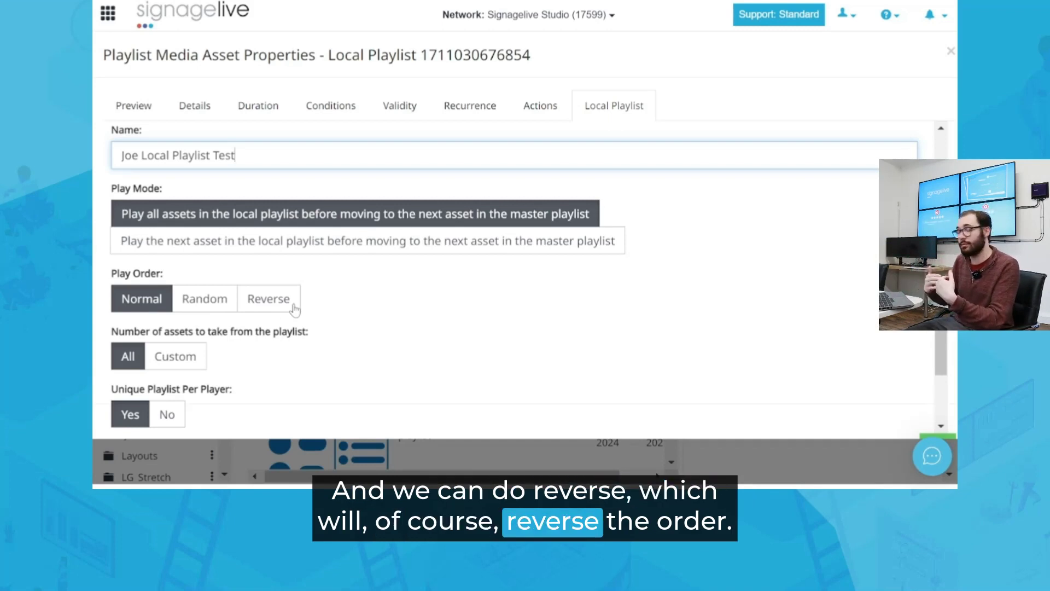
pyautogui.scroll(-1, 235, 301)
pyautogui.click(181, 293)
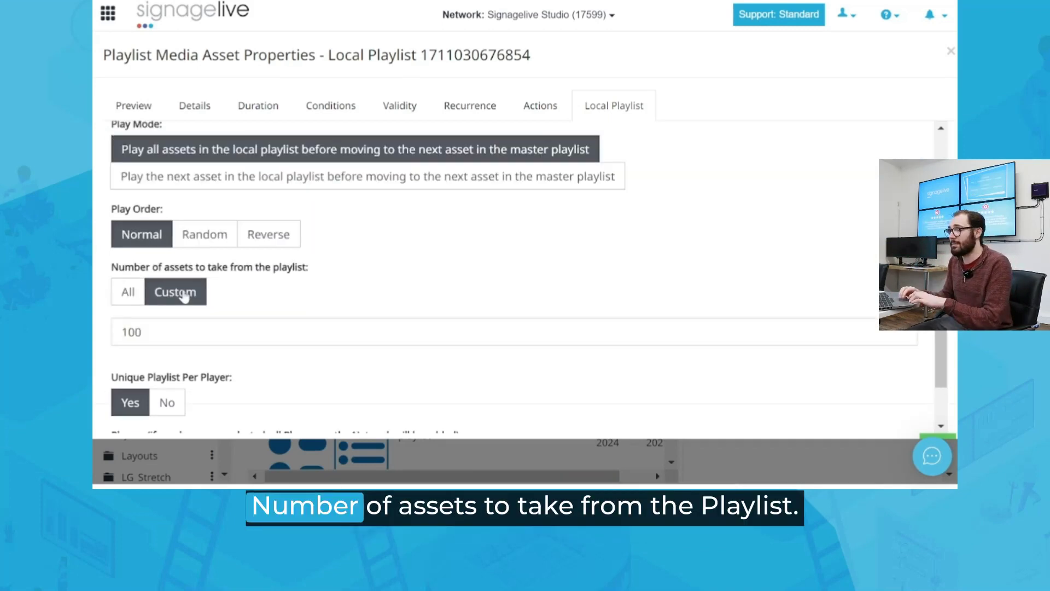
pyautogui.click(127, 295)
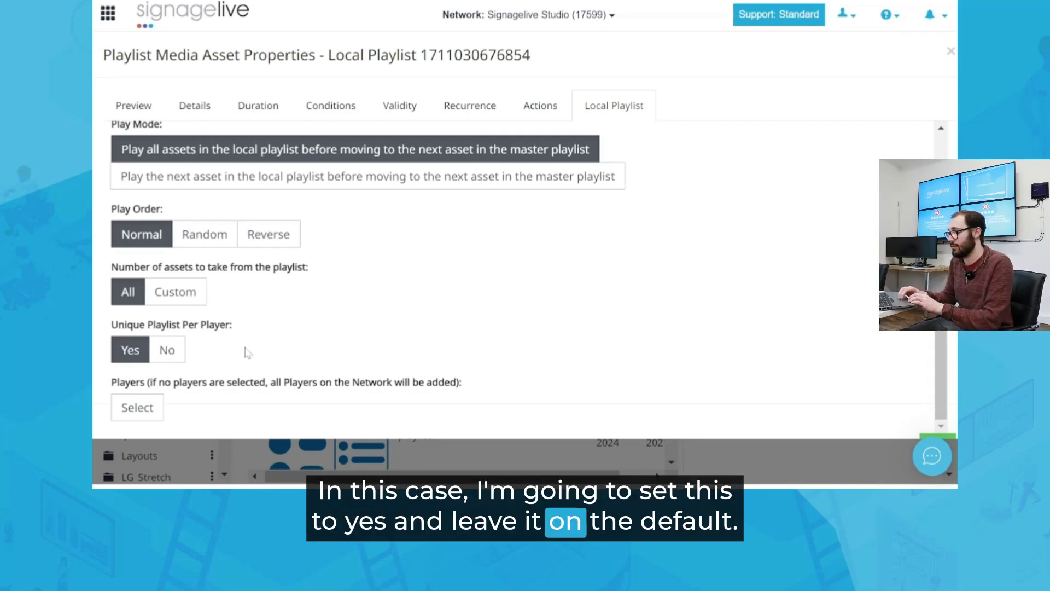
# Assign player 100940 - High up LG portrait to the local playlist and apply.
pyautogui.click(139, 408)
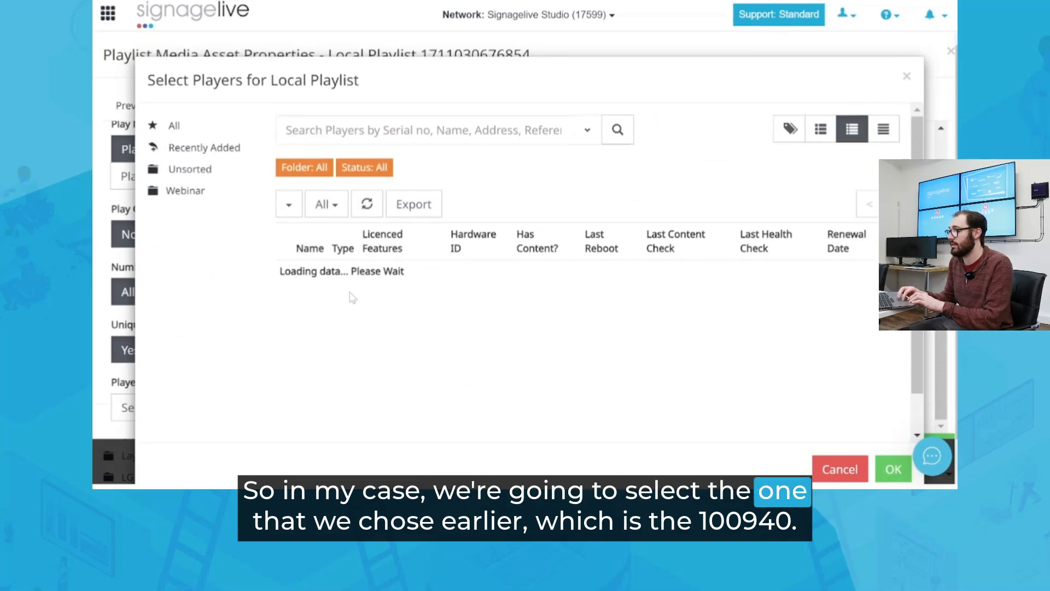
pyautogui.click(327, 319)
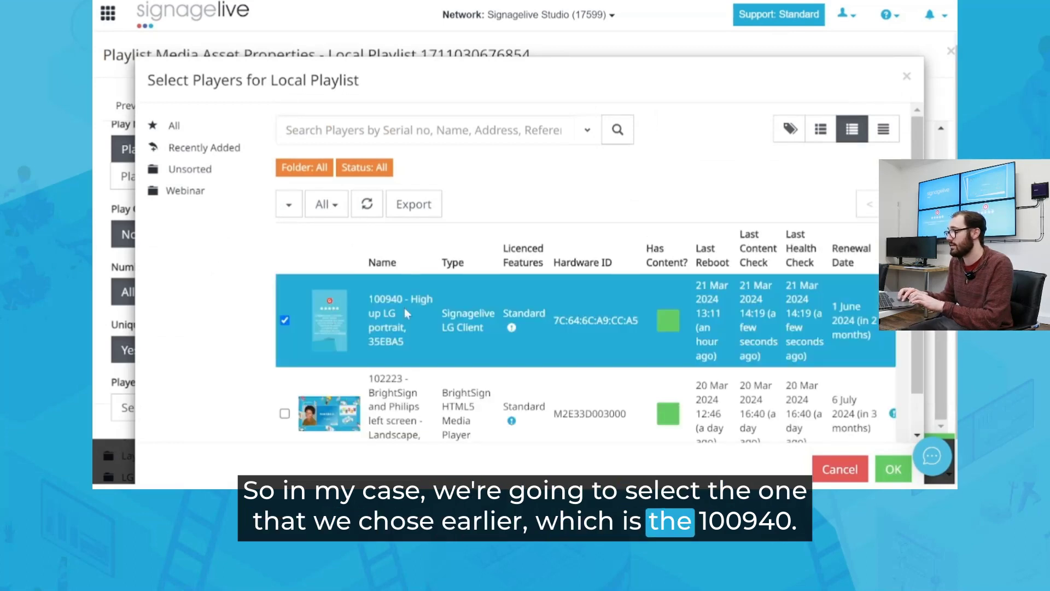
pyautogui.click(890, 471)
pyautogui.scroll(-2, 602, 372)
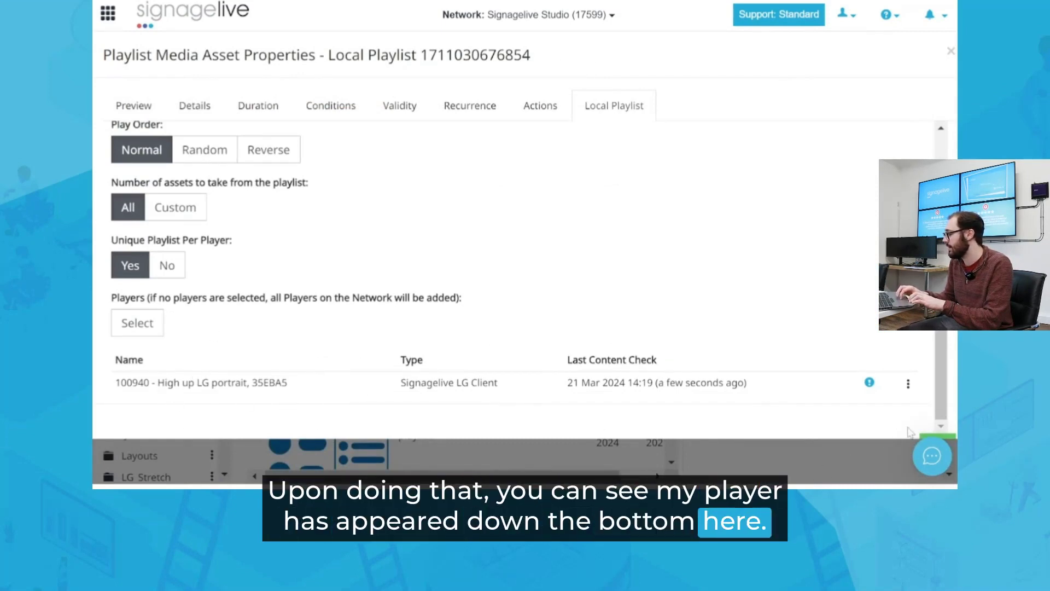
pyautogui.click(949, 439)
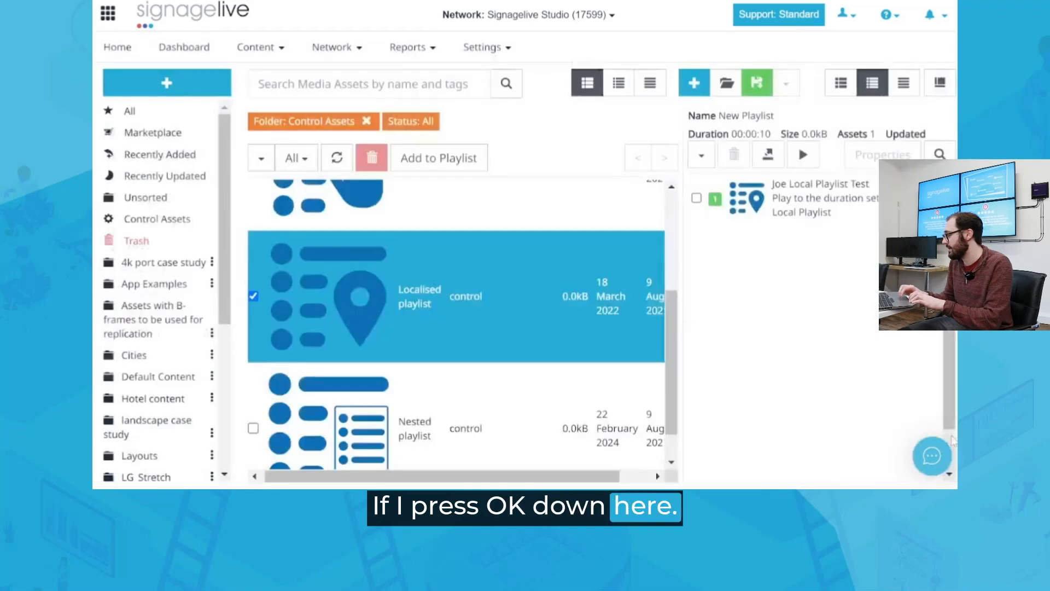
# Save the playlist under the name 'MASTER JOE PLAYLIST'.
pyautogui.click(757, 83)
pyautogui.write('MA')
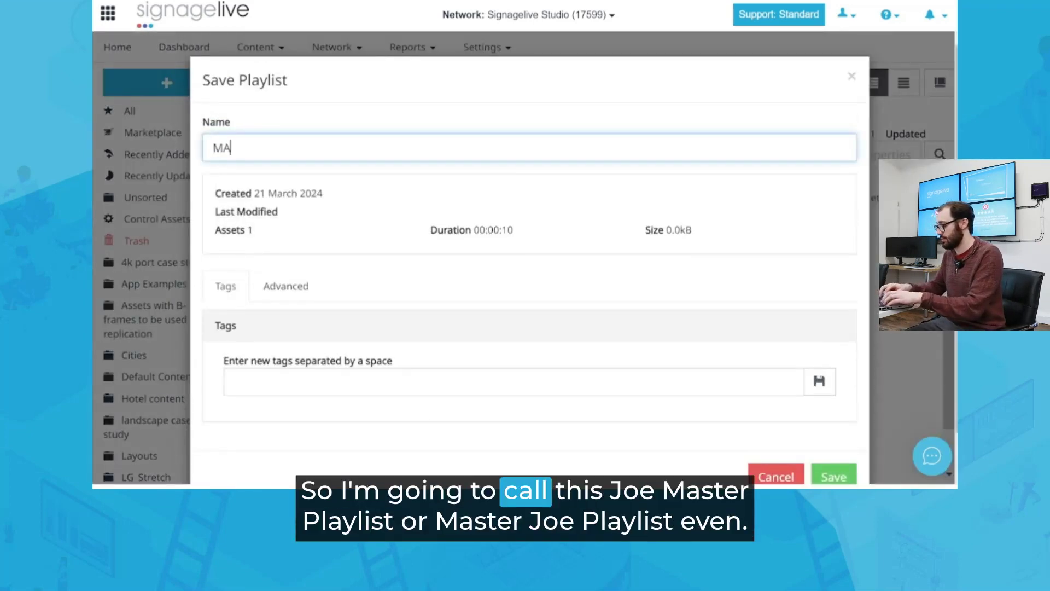
pyautogui.write('STER JOE PLAYL')
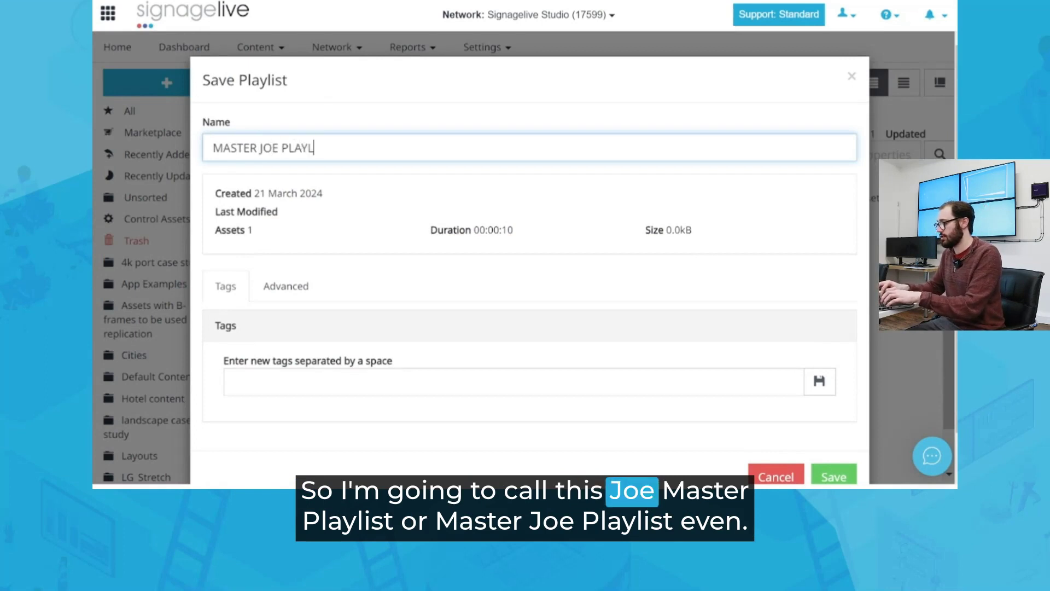
pyautogui.write('IST')
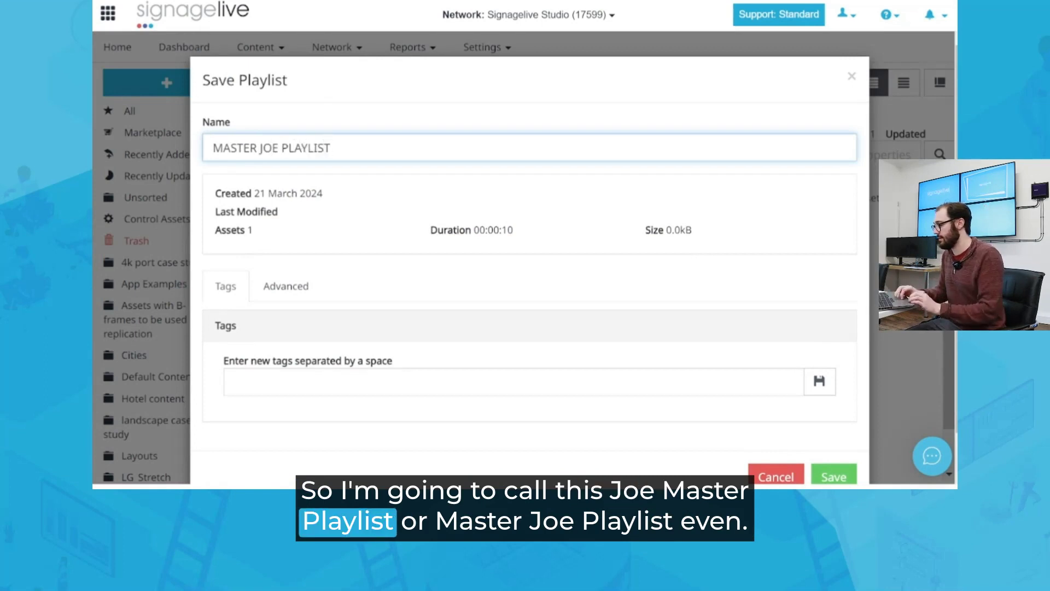
pyautogui.click(832, 473)
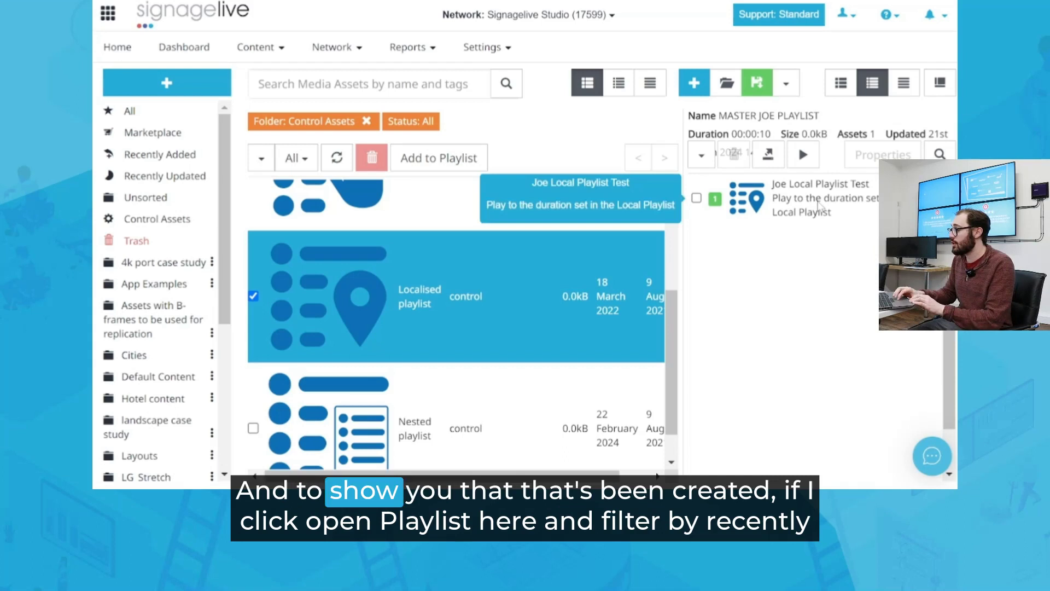
# Open 'Joe Local Playlist Test - 100940' from the recently added saved playlists.
pyautogui.click(728, 84)
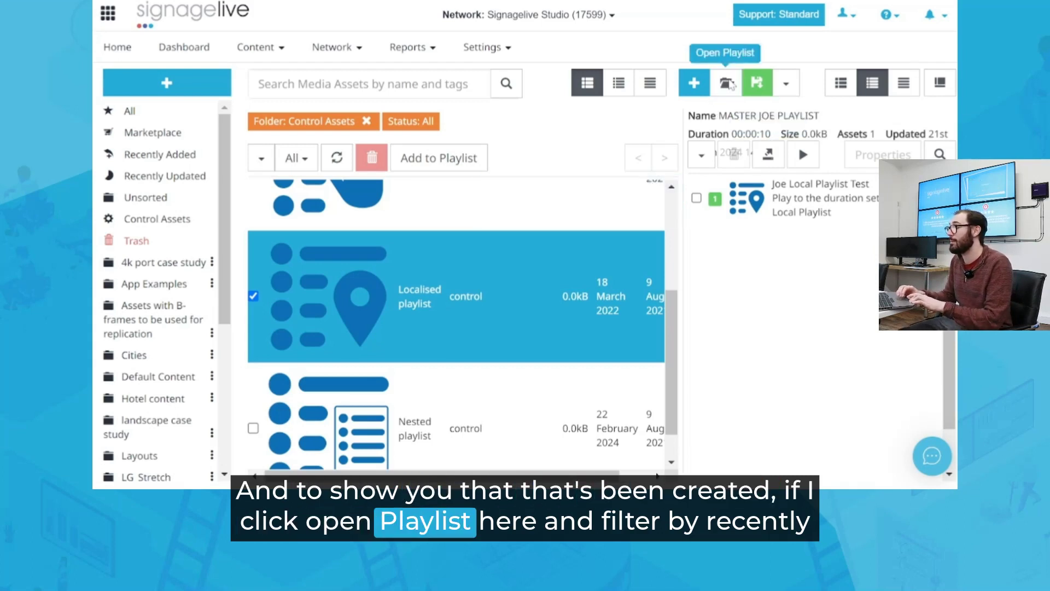
pyautogui.click(276, 160)
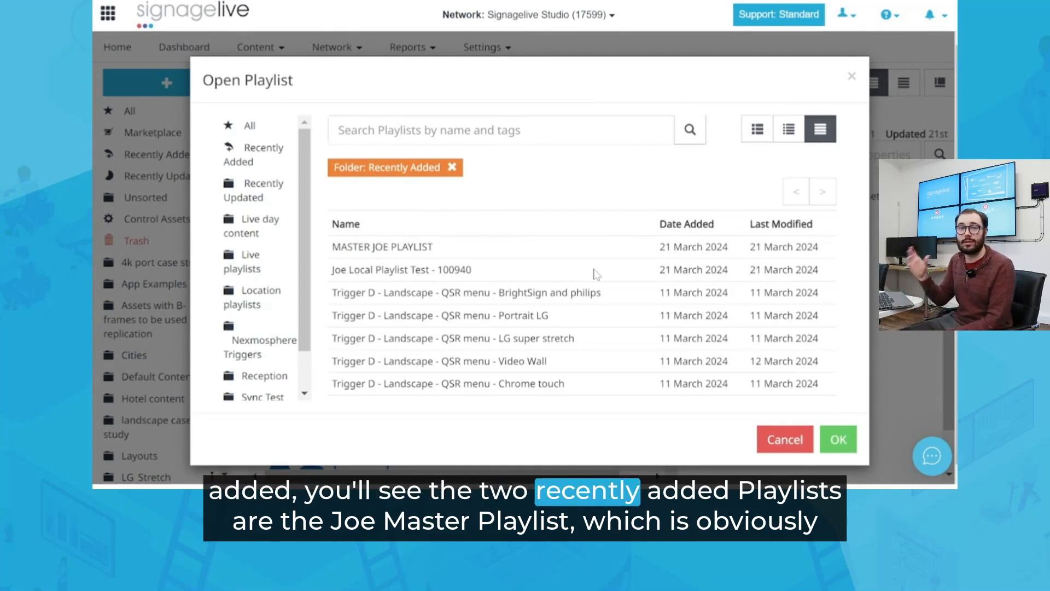
pyautogui.click(417, 249)
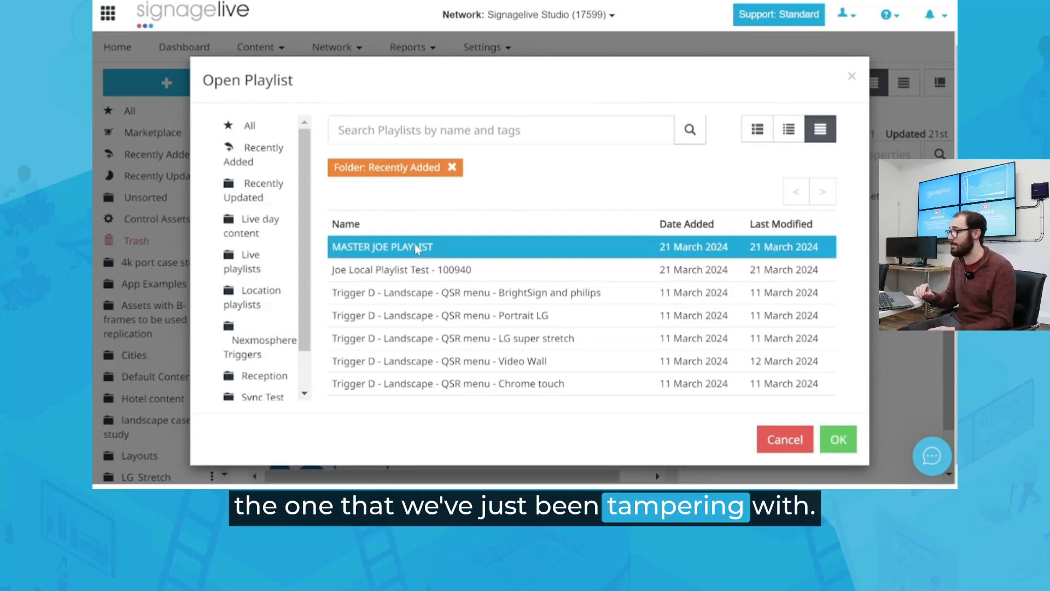
pyautogui.click(405, 268)
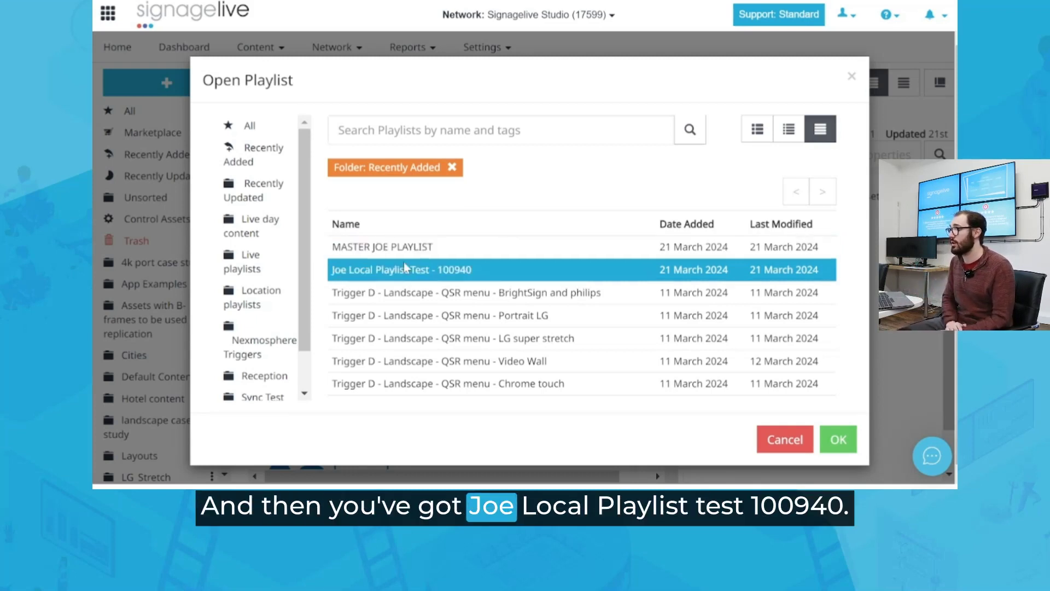
pyautogui.doubleClick(468, 276)
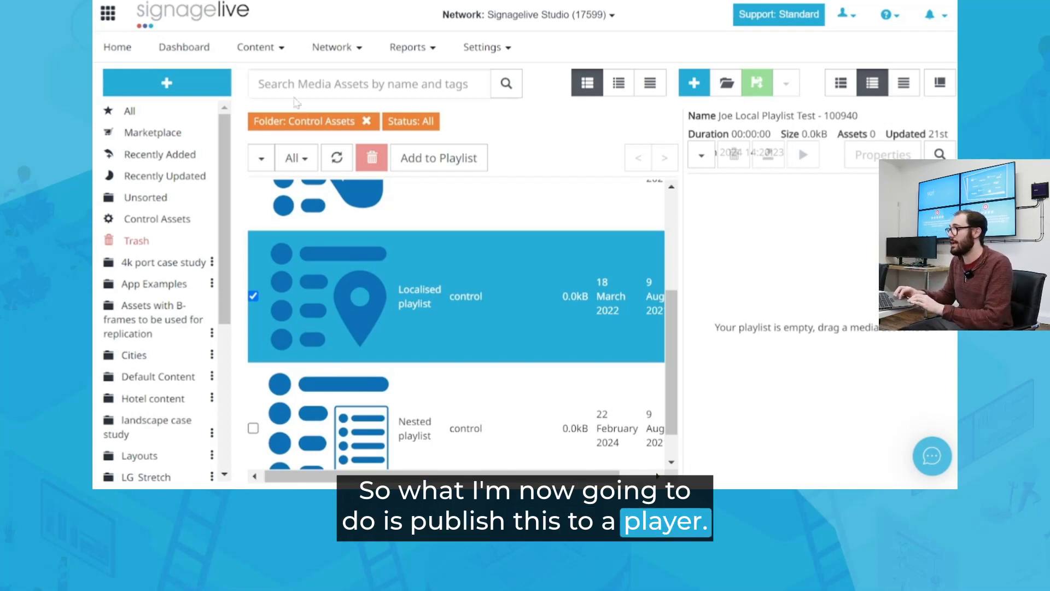
# Start a publish scheduled between chosen dates and times with MASTER JOE PLAYLIST as content.
pyautogui.click(256, 47)
pyautogui.click(255, 115)
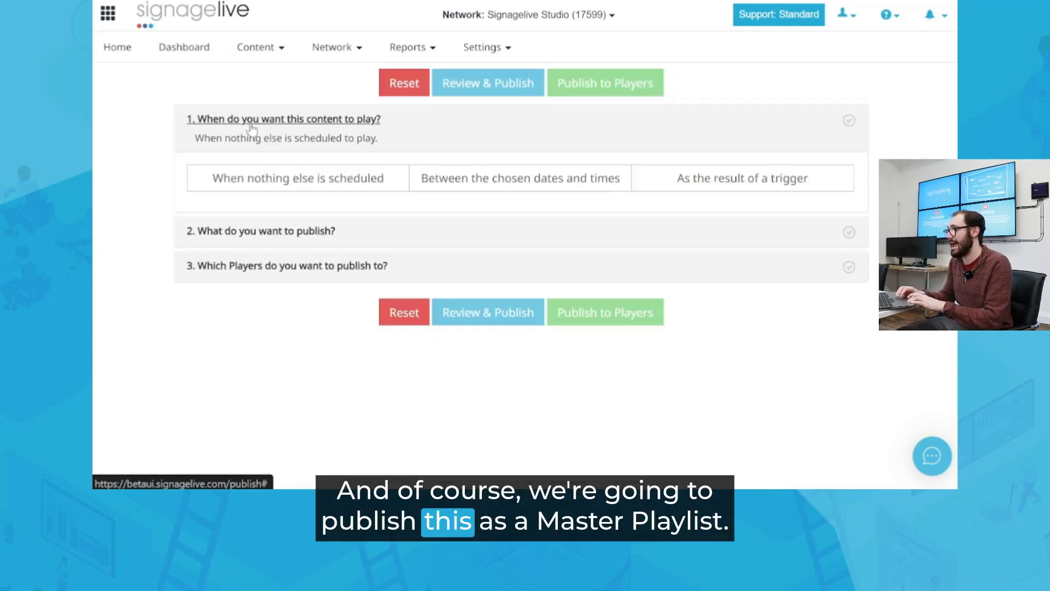
pyautogui.click(471, 187)
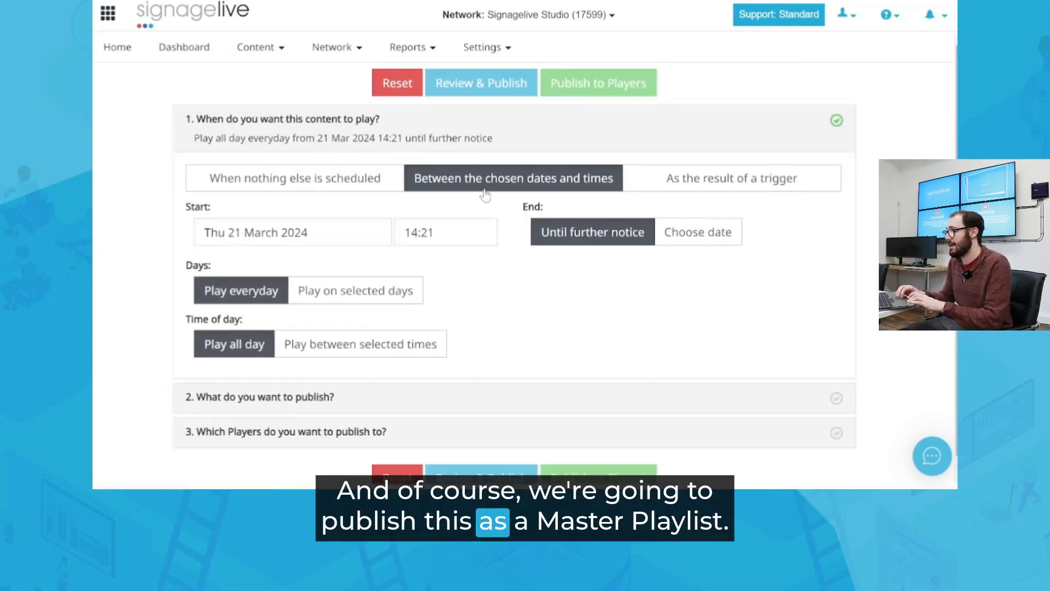
pyautogui.click(427, 395)
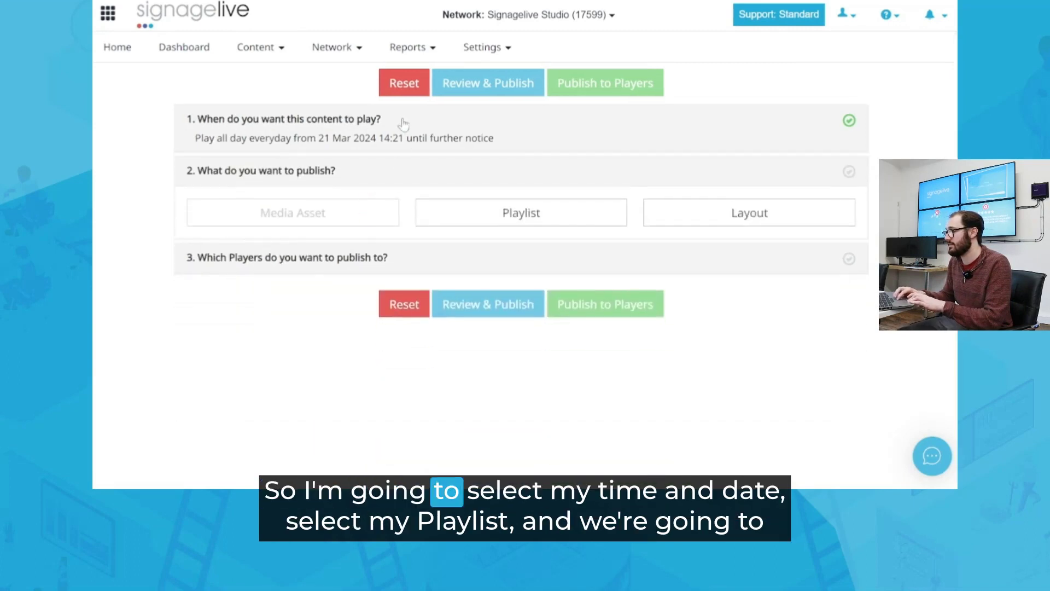
pyautogui.click(523, 210)
pyautogui.click(442, 254)
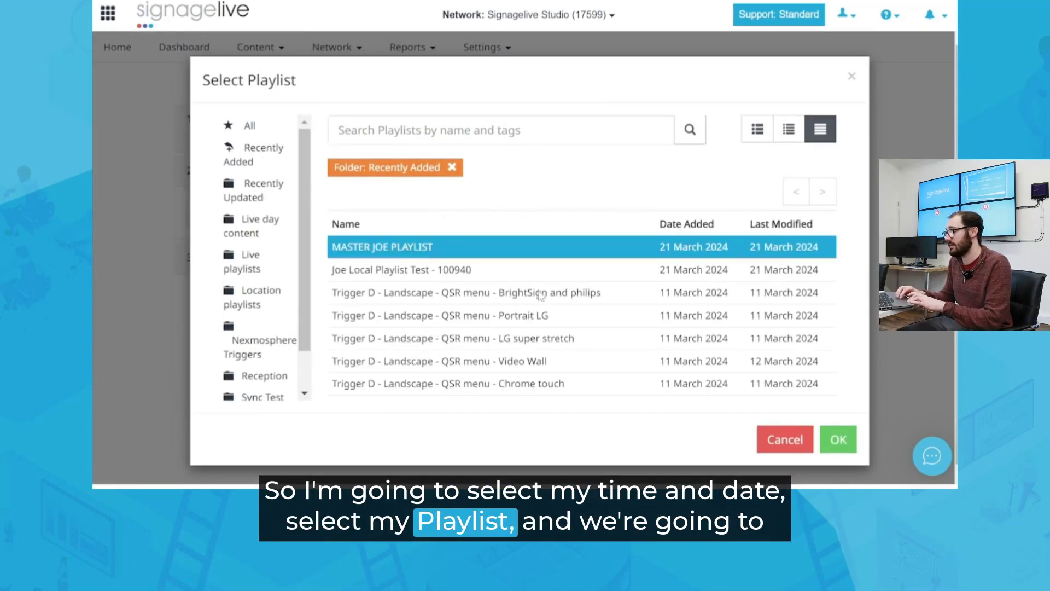
pyautogui.click(838, 439)
# Target player 100940 and publish the master playlist to it.
pyautogui.scroll(-3, 553, 241)
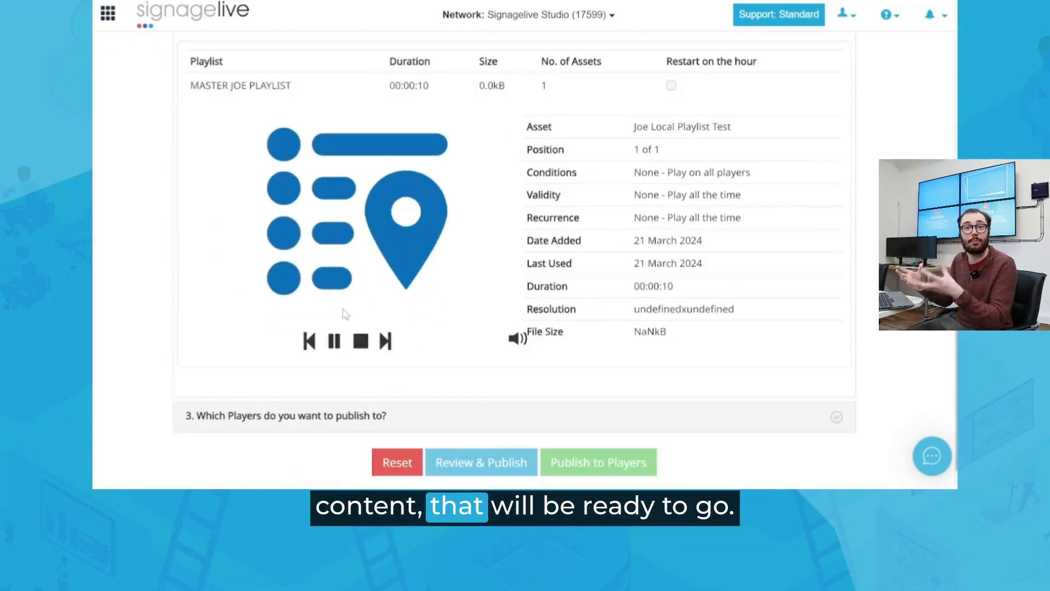
pyautogui.click(287, 416)
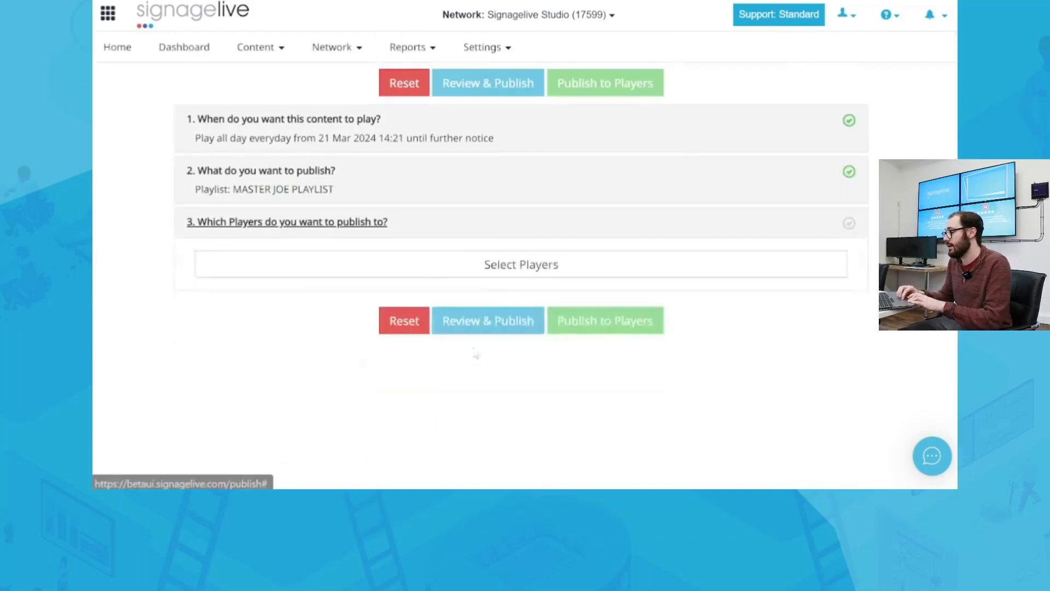
pyautogui.click(533, 266)
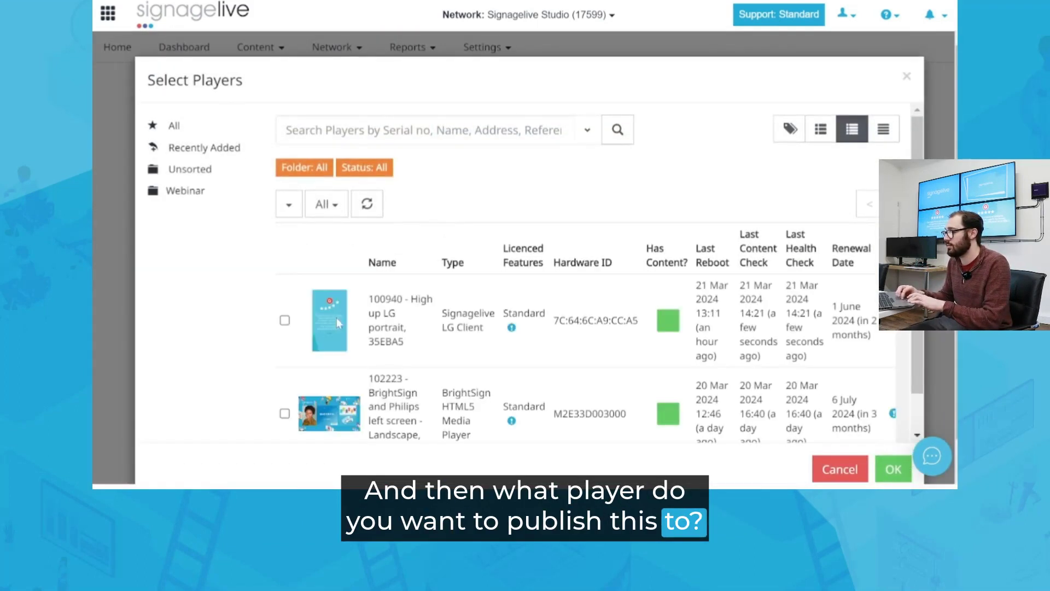
pyautogui.click(403, 319)
pyautogui.click(891, 466)
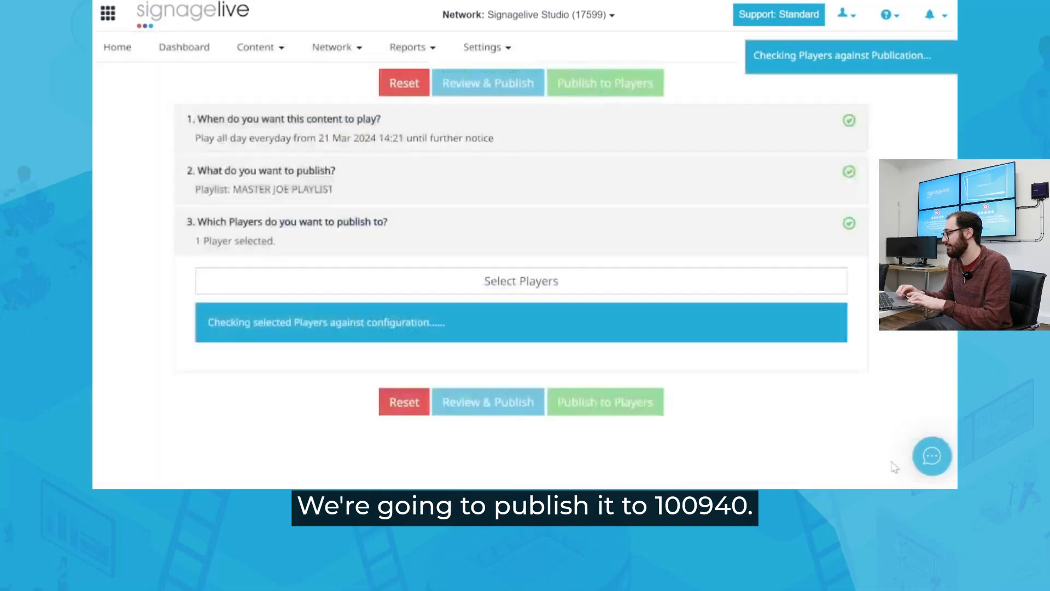
pyautogui.scroll(-3, 573, 383)
pyautogui.click(573, 461)
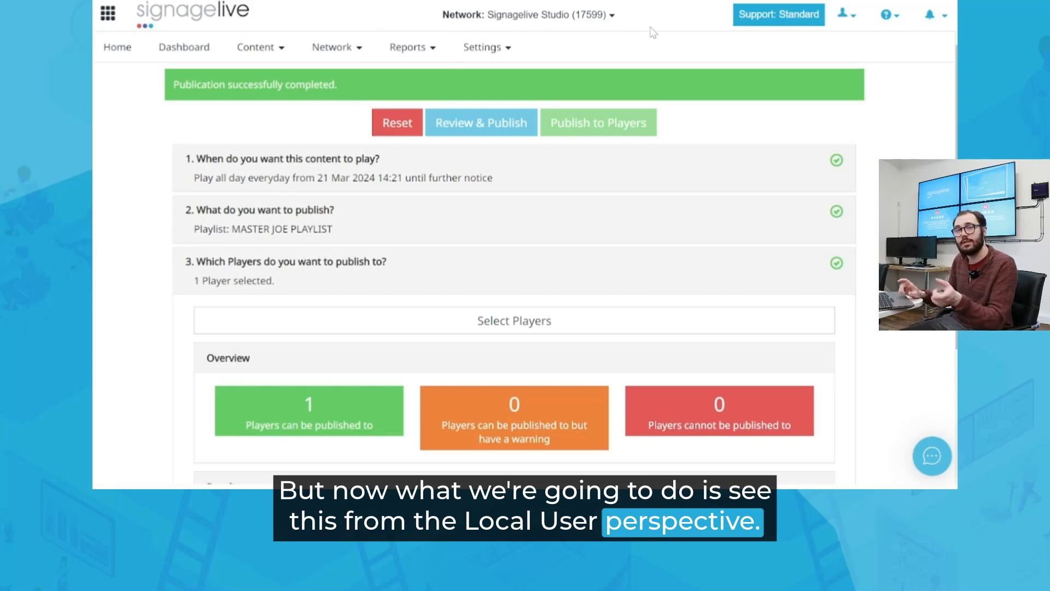
# Log out and sign back in as the local user on the Signagelive Studio network.
pyautogui.click(841, 15)
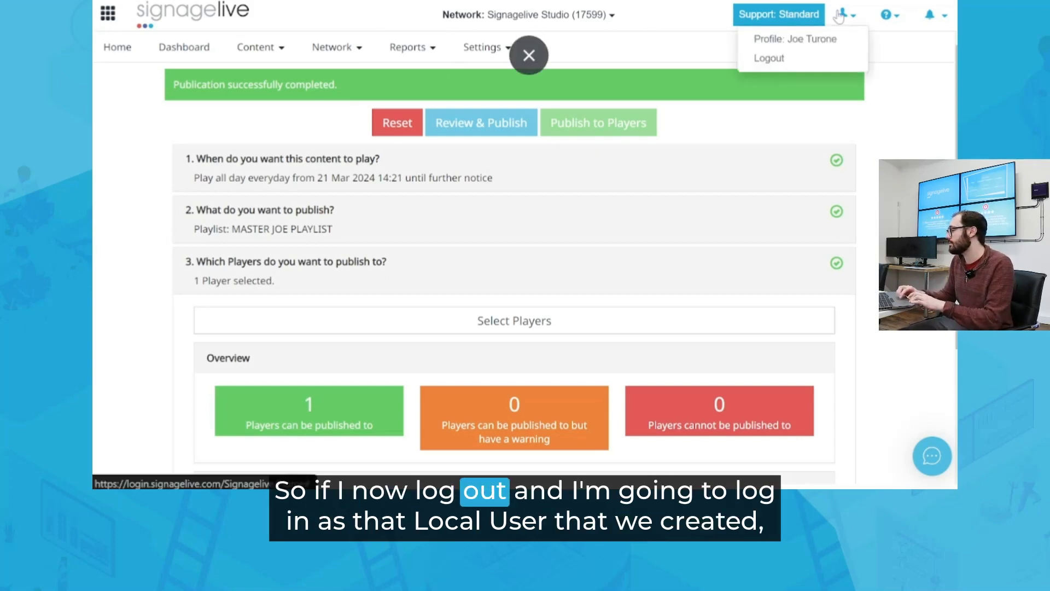
pyautogui.click(786, 67)
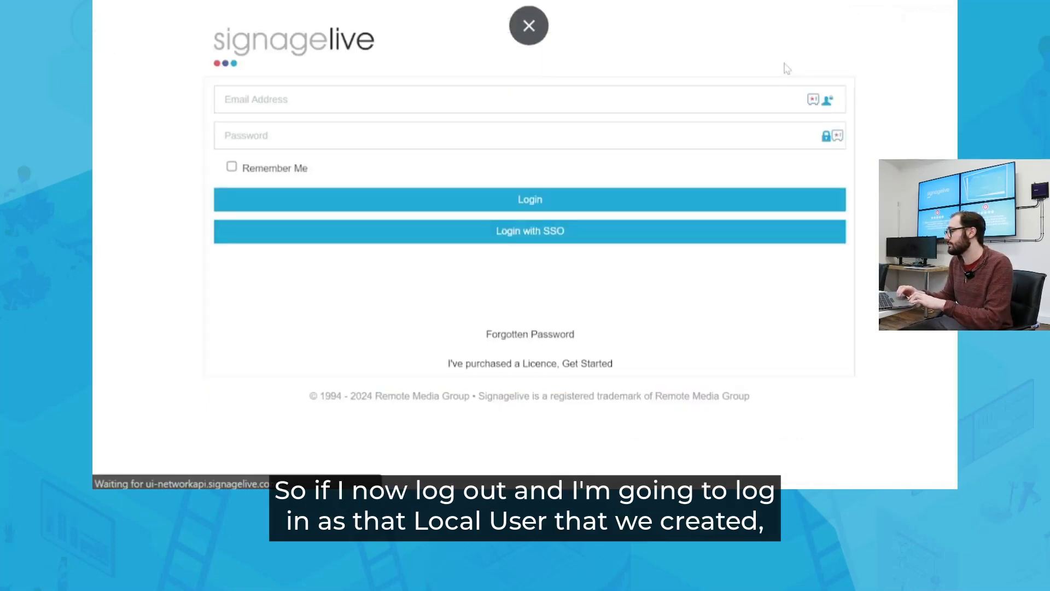
pyautogui.click(813, 109)
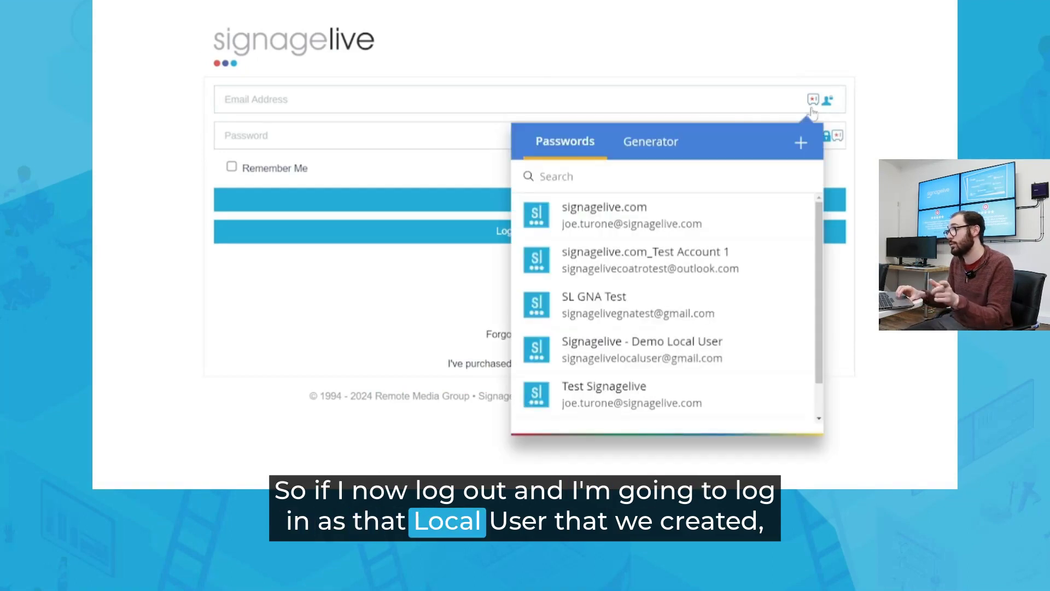
pyautogui.click(672, 262)
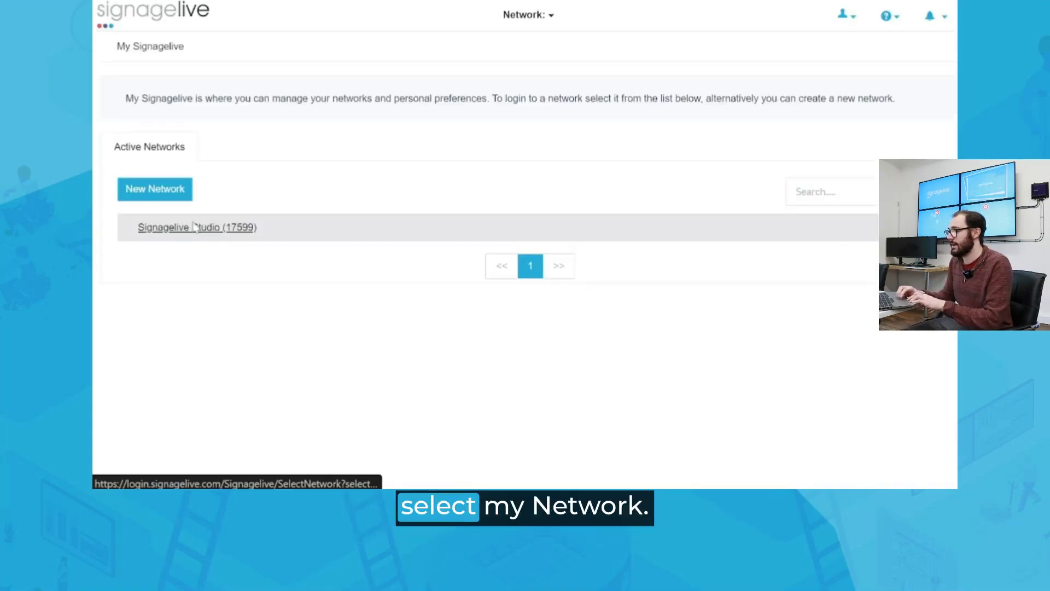
pyautogui.click(195, 230)
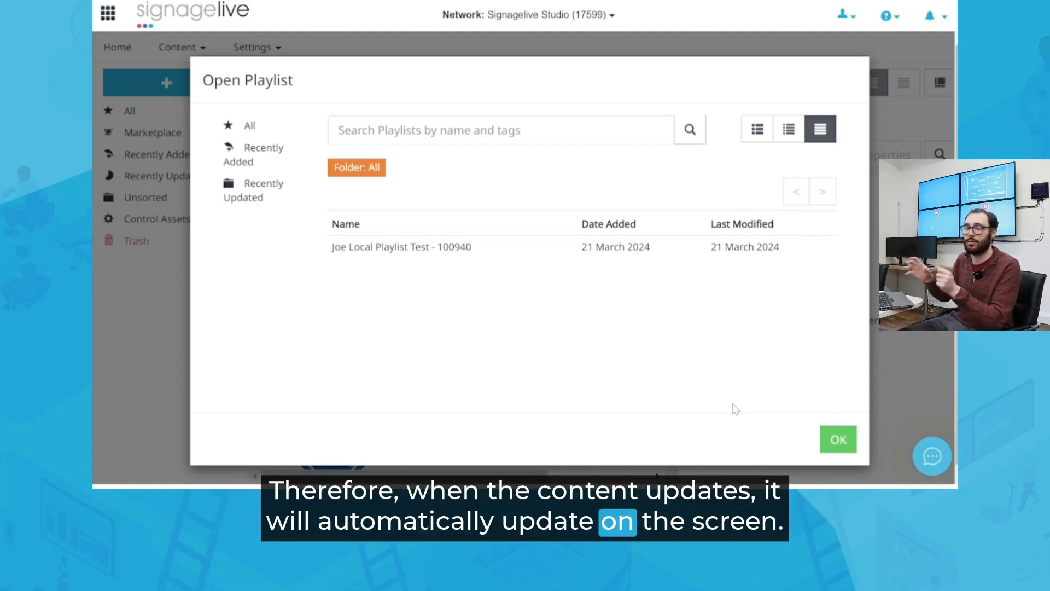
# Put 1 Boardroom Blue no GOP.mp4 and 1_450x830 (2).mp4 into the local playlist (20 seconds total) and save.
pyautogui.doubleClick(377, 247)
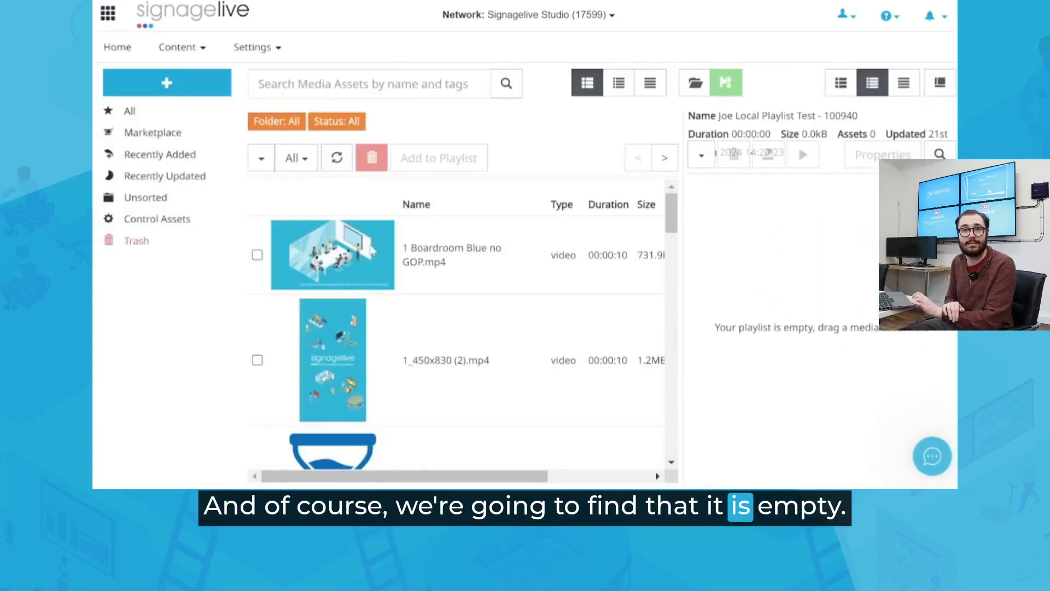
pyautogui.moveTo(444, 274); pyautogui.dragTo(711, 208)
pyautogui.moveTo(473, 274); pyautogui.dragTo(798, 294)
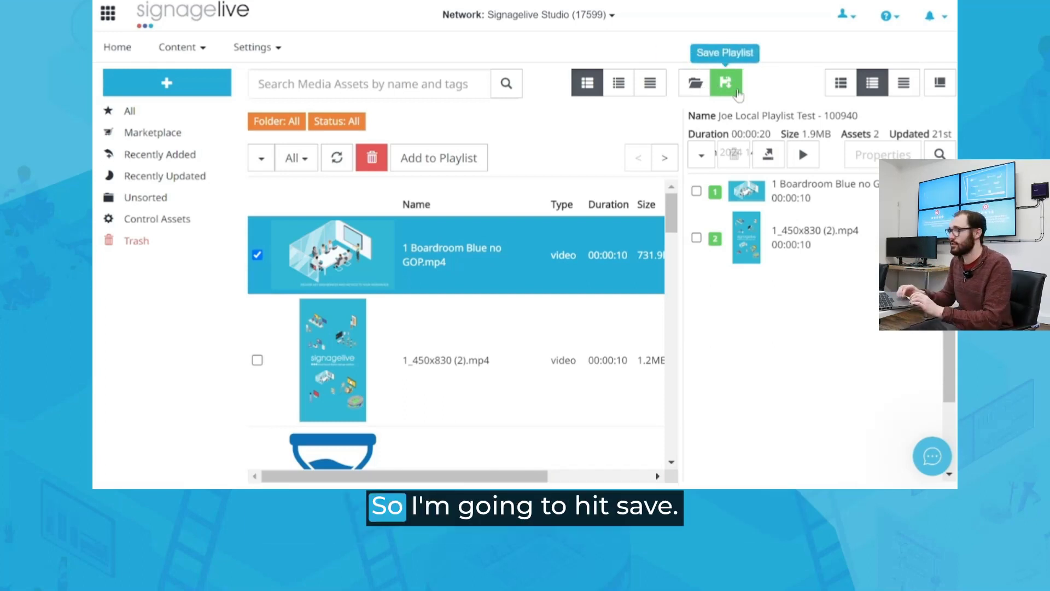
pyautogui.click(737, 92)
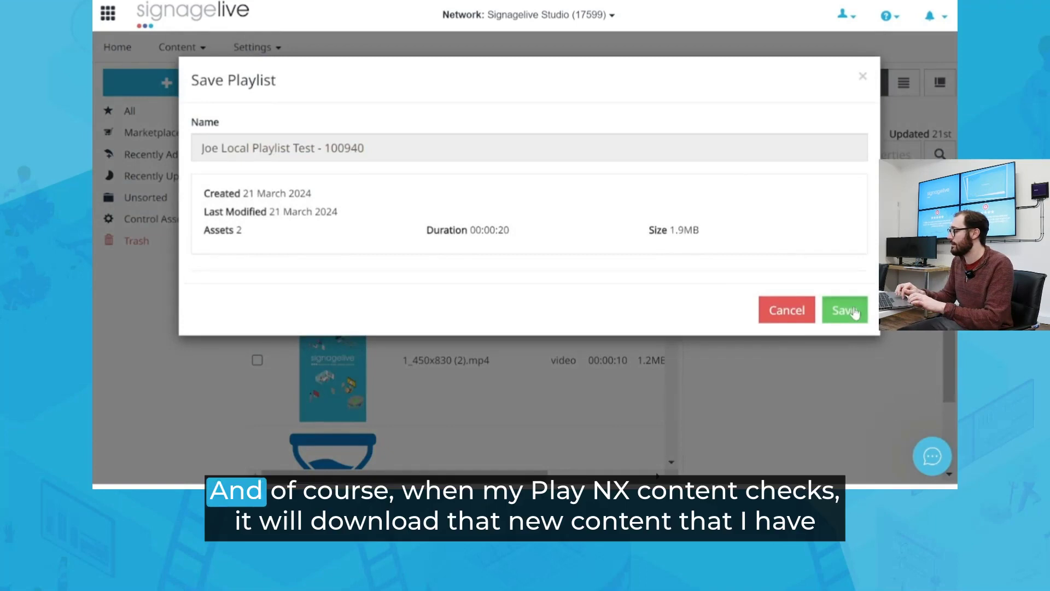
pyautogui.click(853, 310)
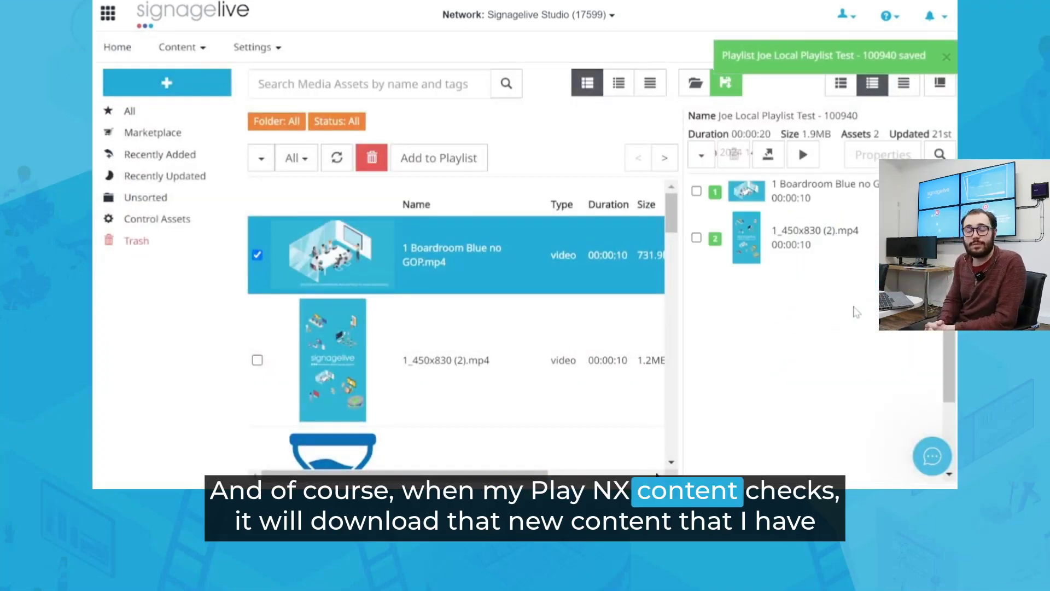